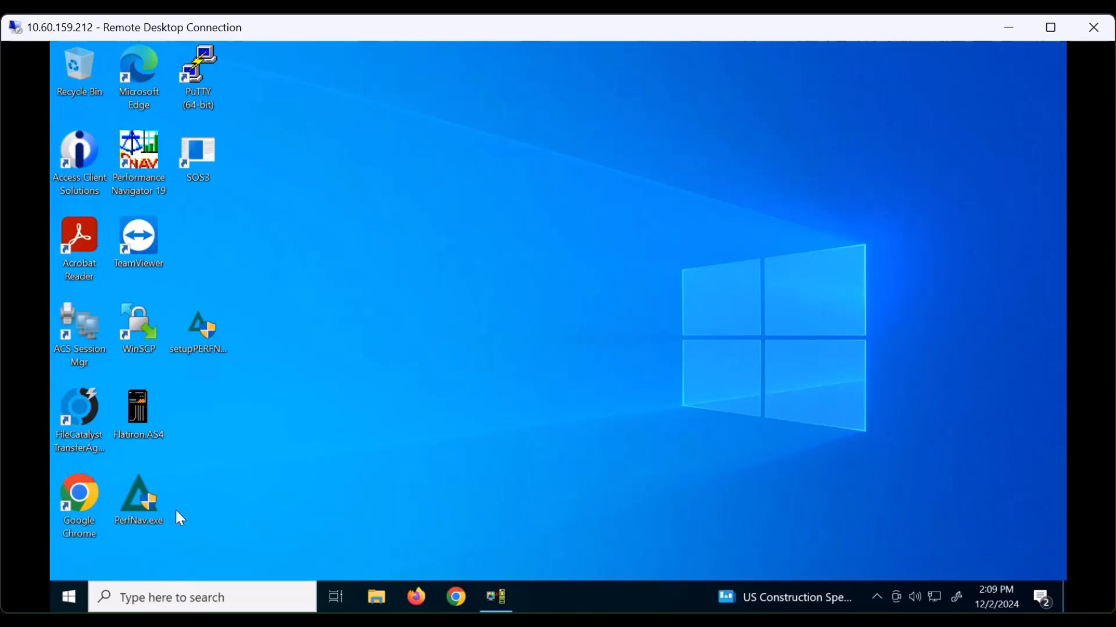
# - Rerun the PerfNav.exe installer as a Modify with default features and finish setup
pyautogui.doubleClick(141, 504)
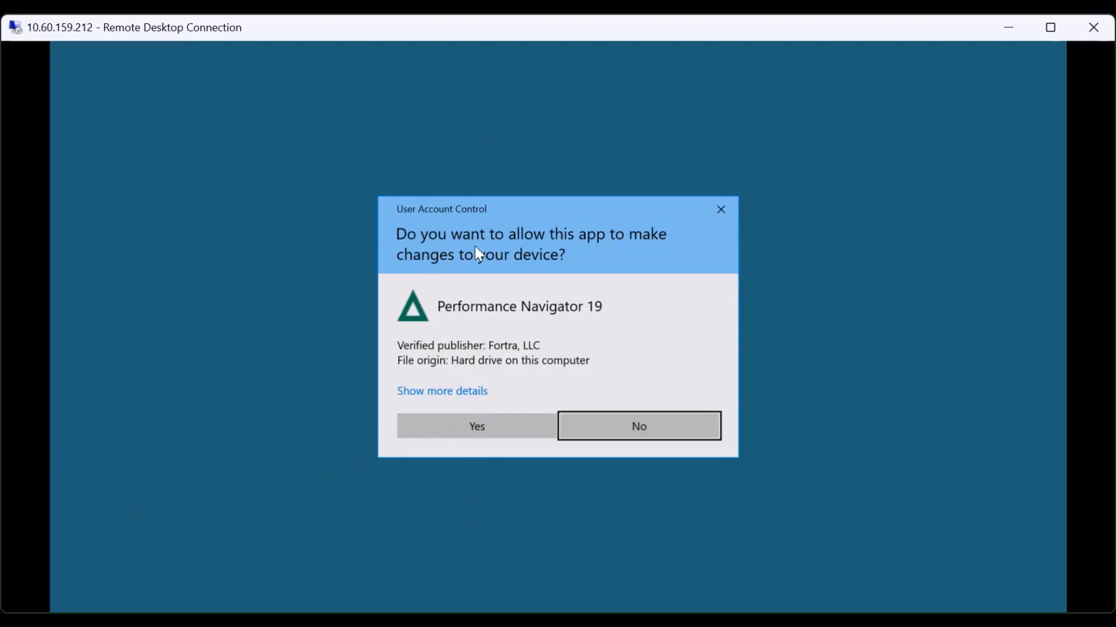
pyautogui.click(480, 426)
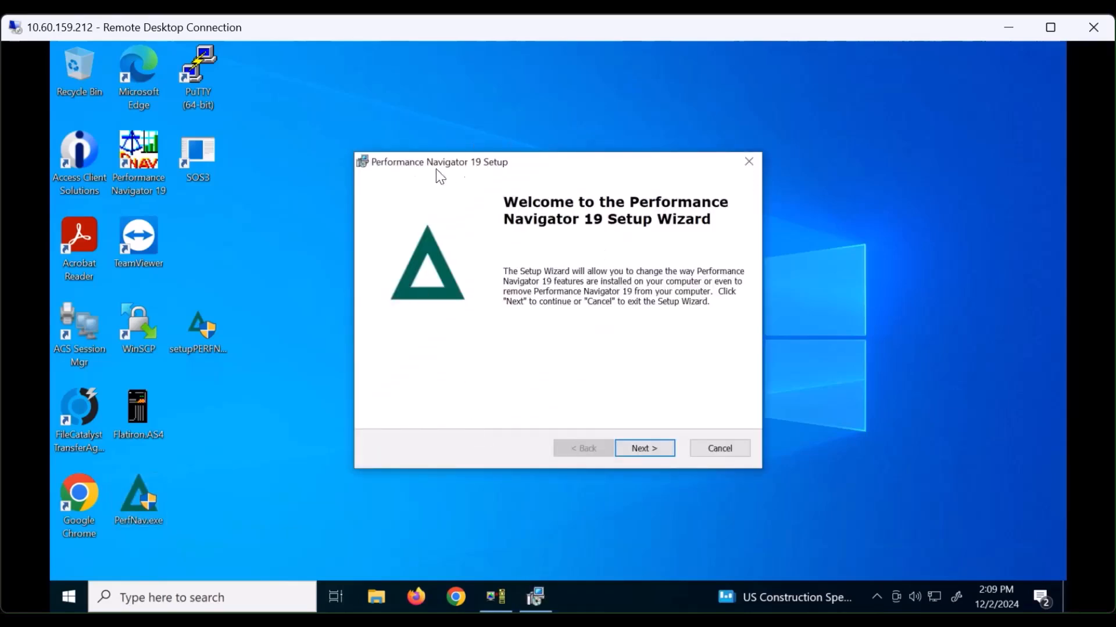
pyautogui.click(650, 451)
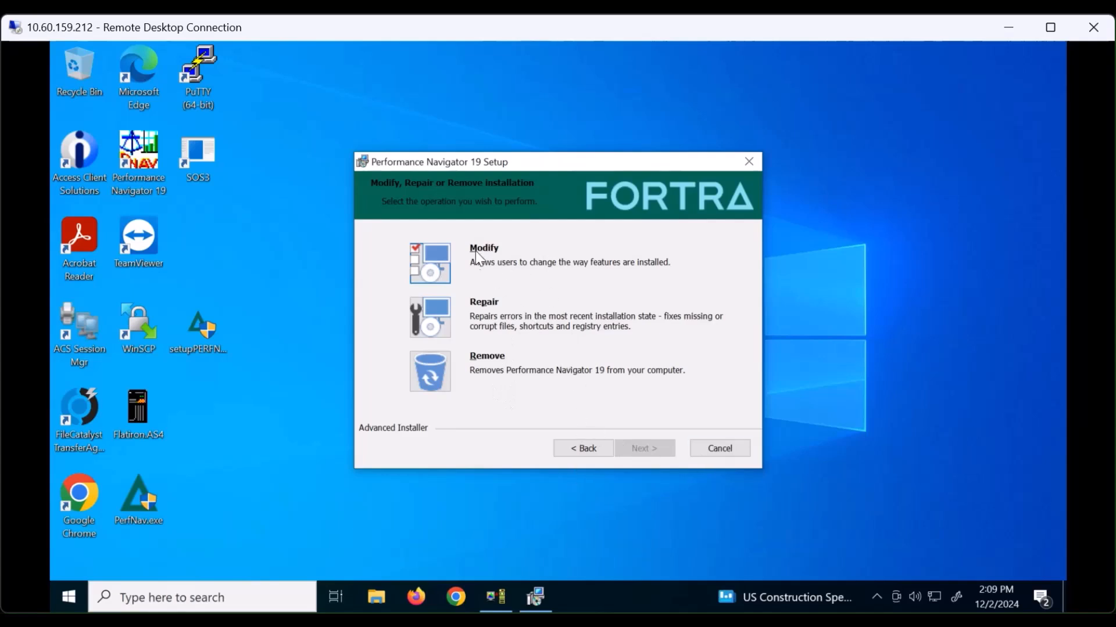
pyautogui.click(435, 258)
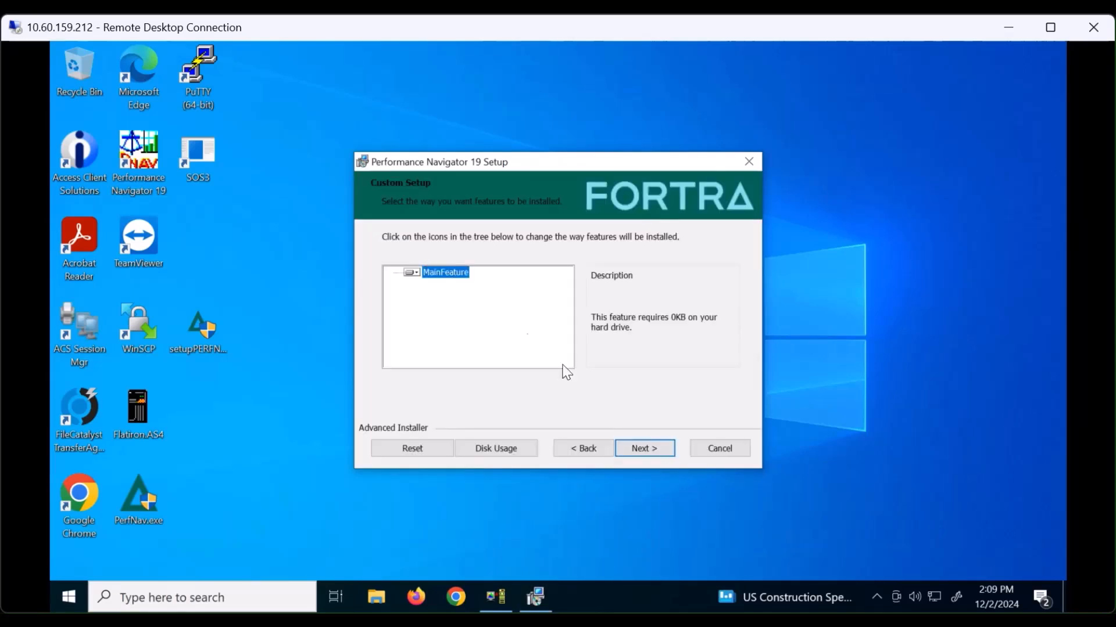
pyautogui.click(641, 450)
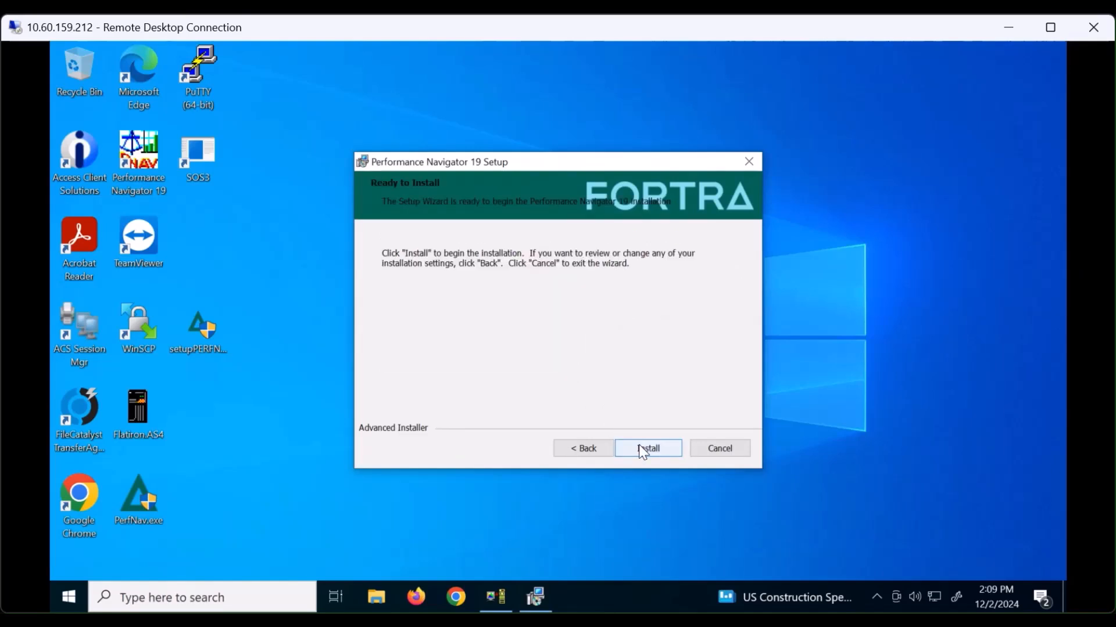
pyautogui.click(645, 452)
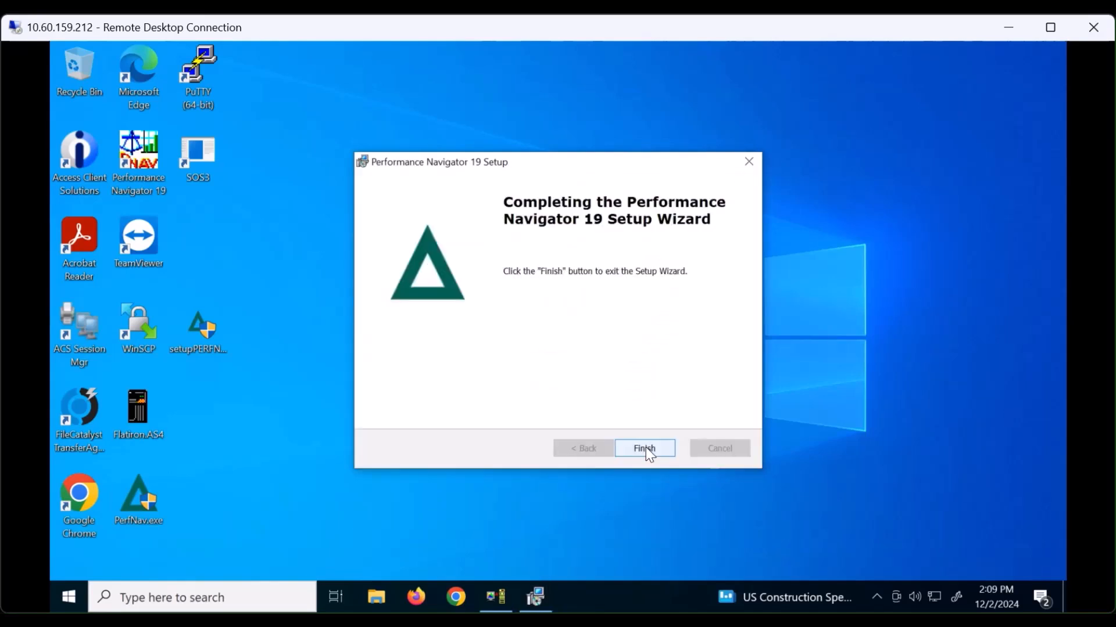
pyautogui.click(645, 451)
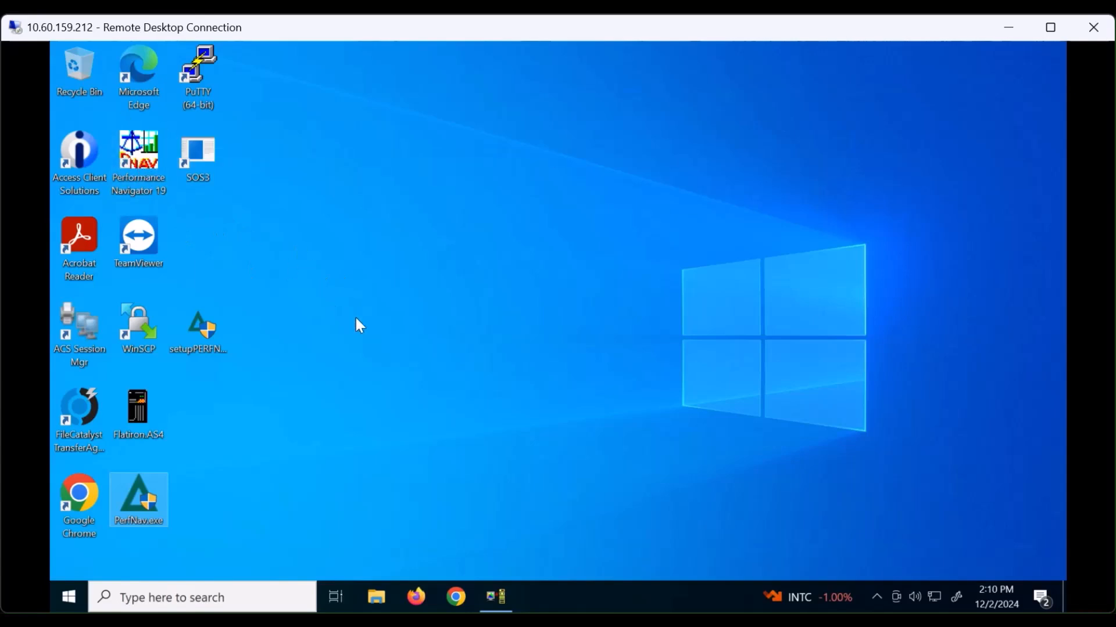
# - Launch Performance Navigator 19 from the desktop and let the FLATIRON CPU Utilization graph load
pyautogui.doubleClick(149, 156)
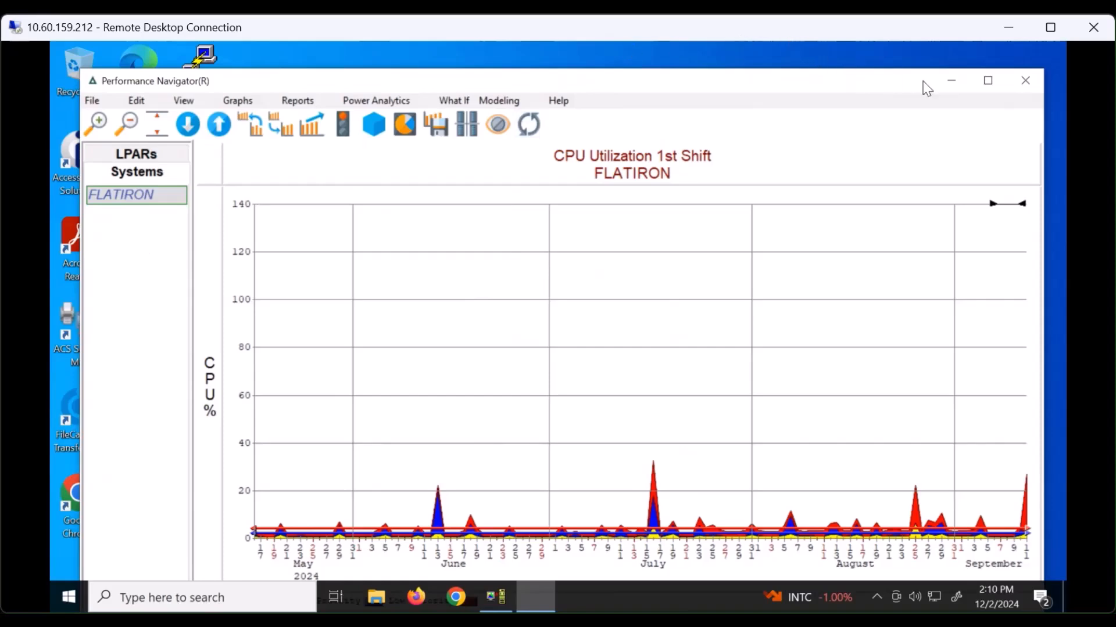
# - Minimise Performance Navigator and browse to C:\Program Files (x86)\Midrange Performance Group\Performance Navigator 19
pyautogui.click(953, 80)
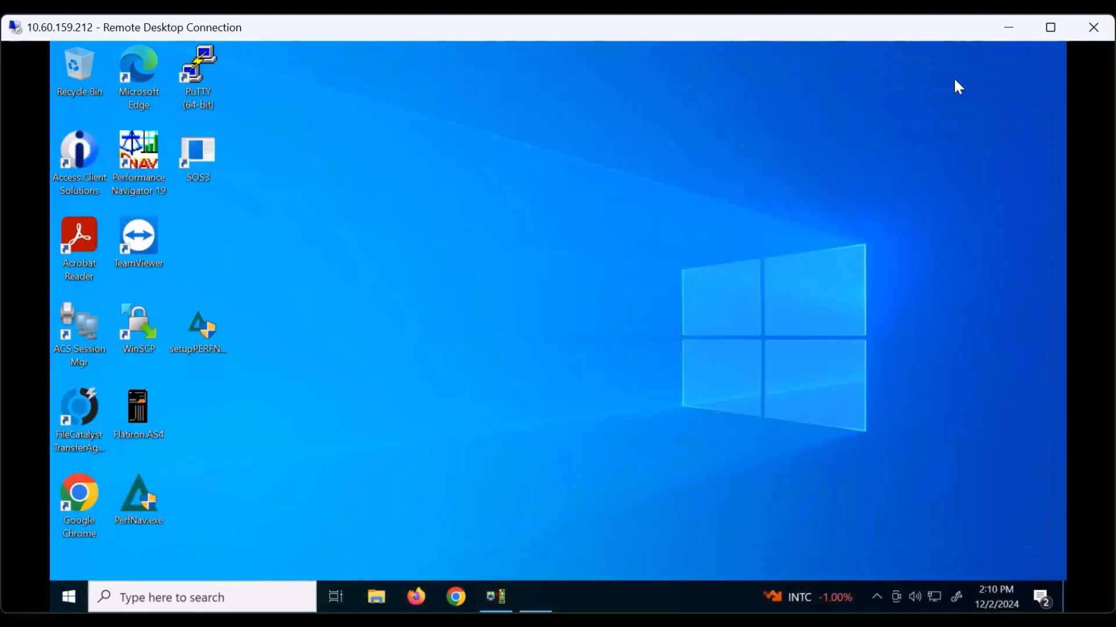
pyautogui.click(376, 597)
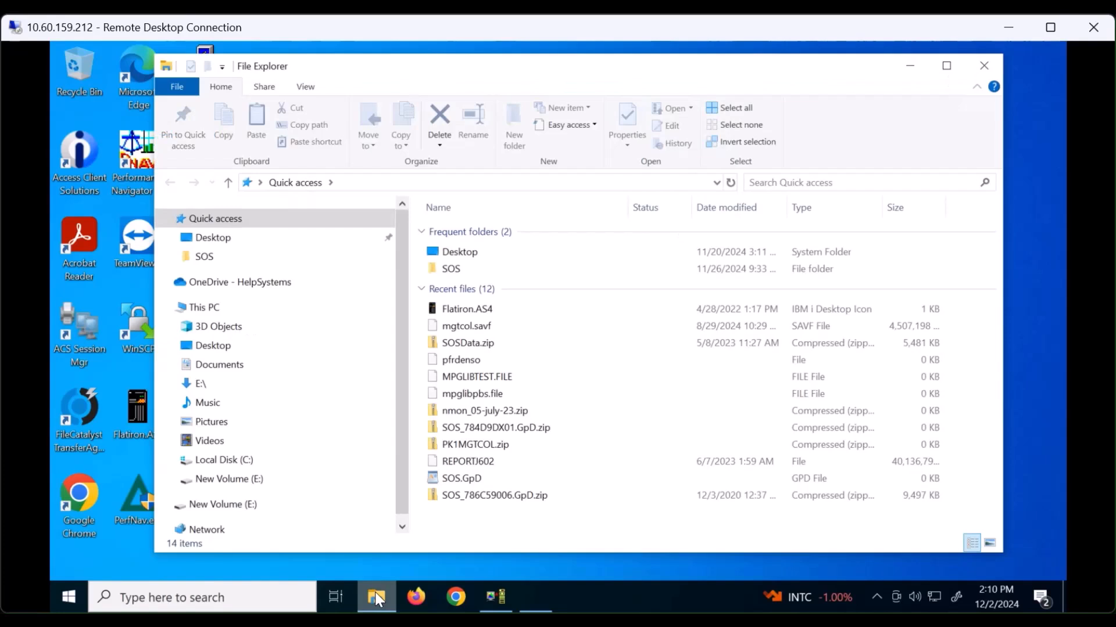
pyautogui.click(172, 455)
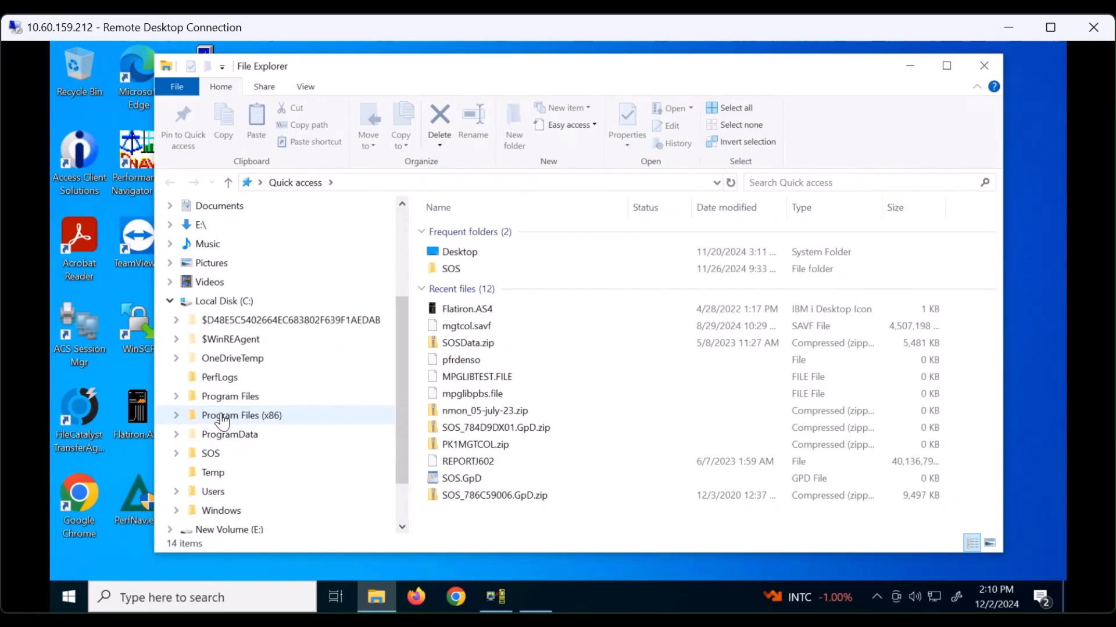
pyautogui.click(174, 414)
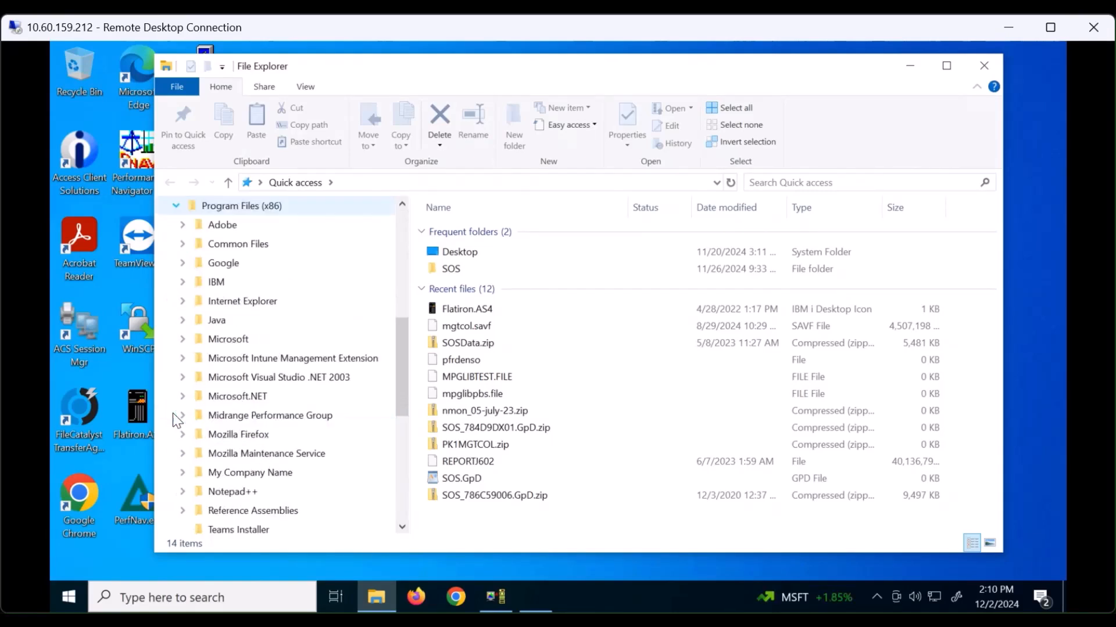
pyautogui.click(288, 415)
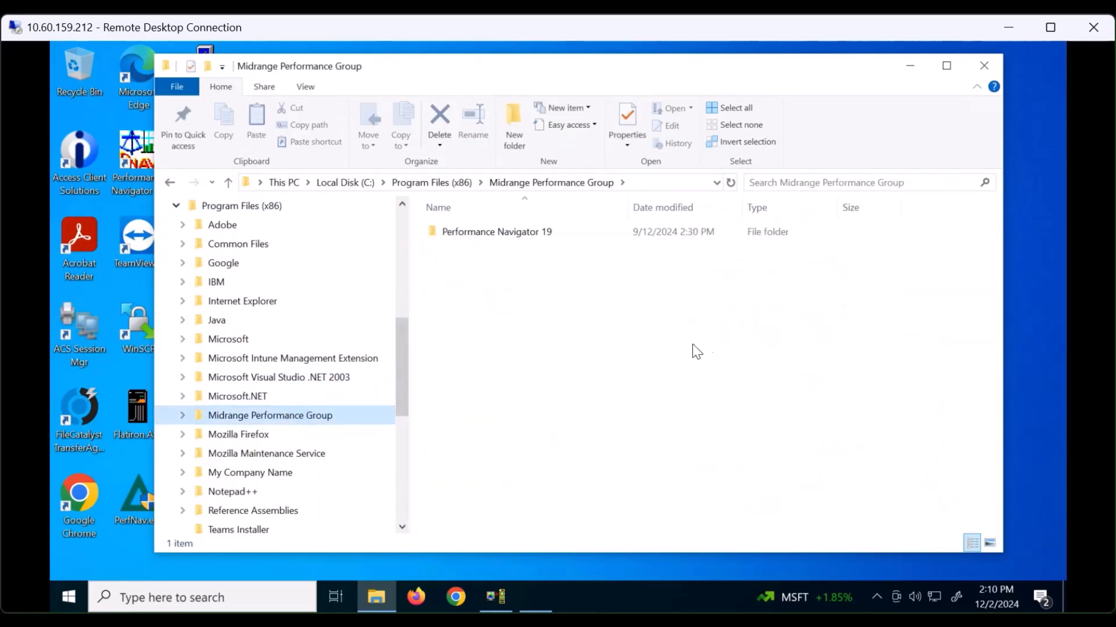
pyautogui.click(503, 230)
pyautogui.doubleClick(502, 231)
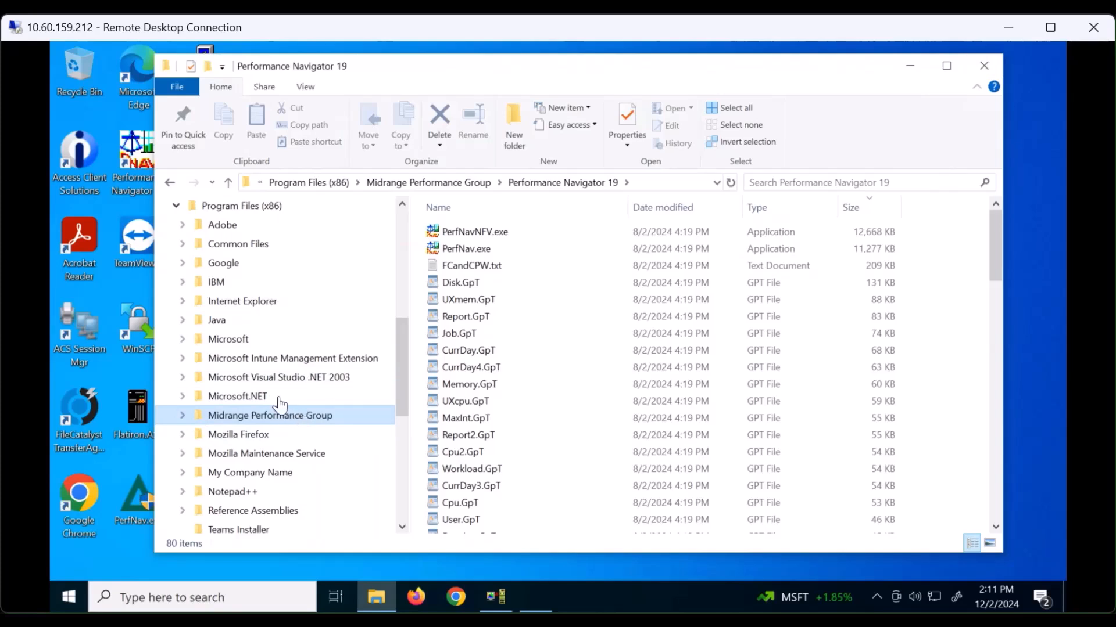
# - Browse ProgramData\Midrange Performance Group\Performance Navigator 19, inspect CurrDay5.GpT, then close File Explorer
pyautogui.click(176, 206)
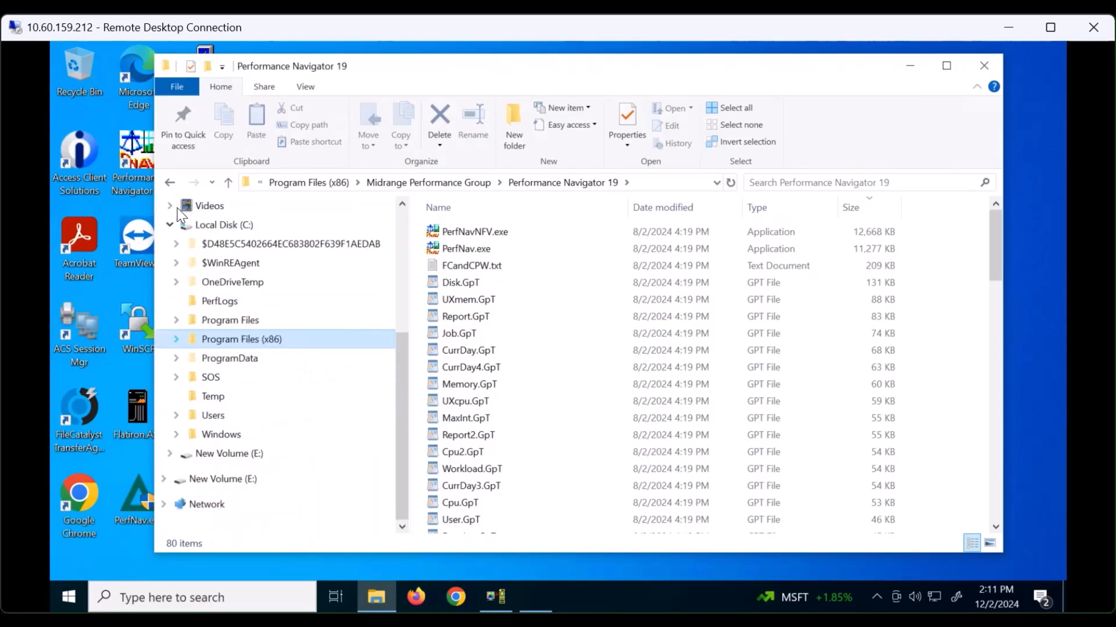
pyautogui.click(176, 359)
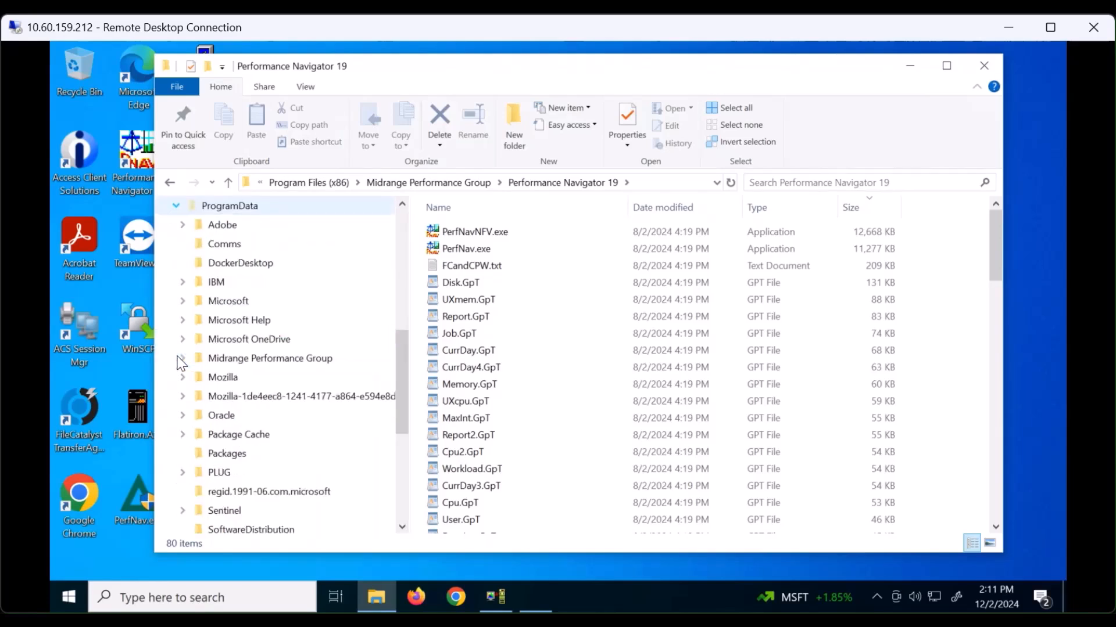
pyautogui.click(296, 365)
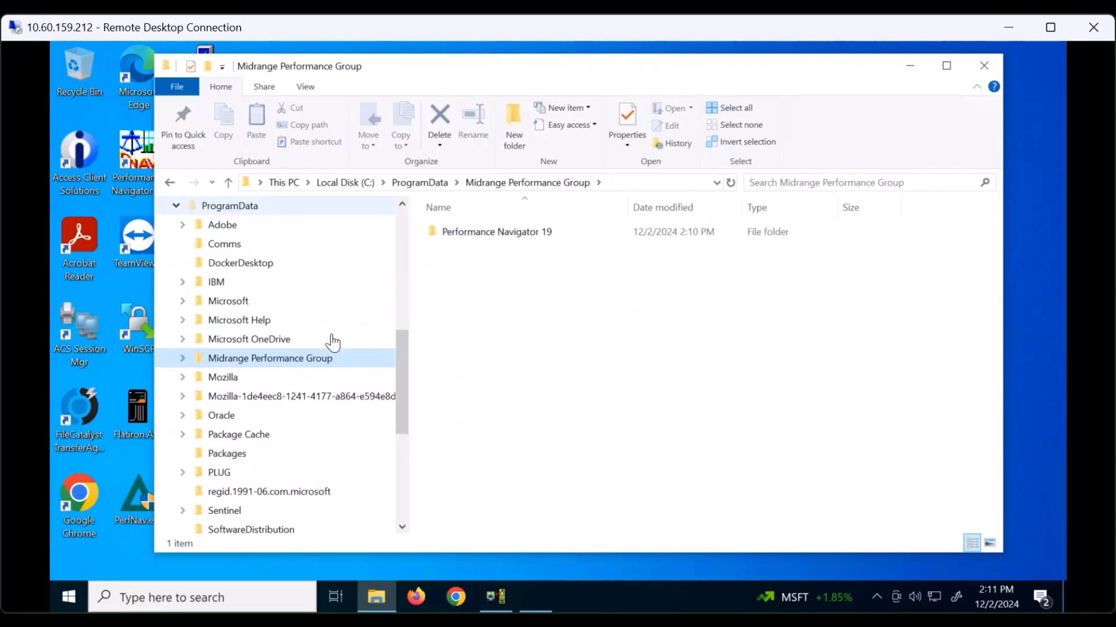
pyautogui.doubleClick(510, 232)
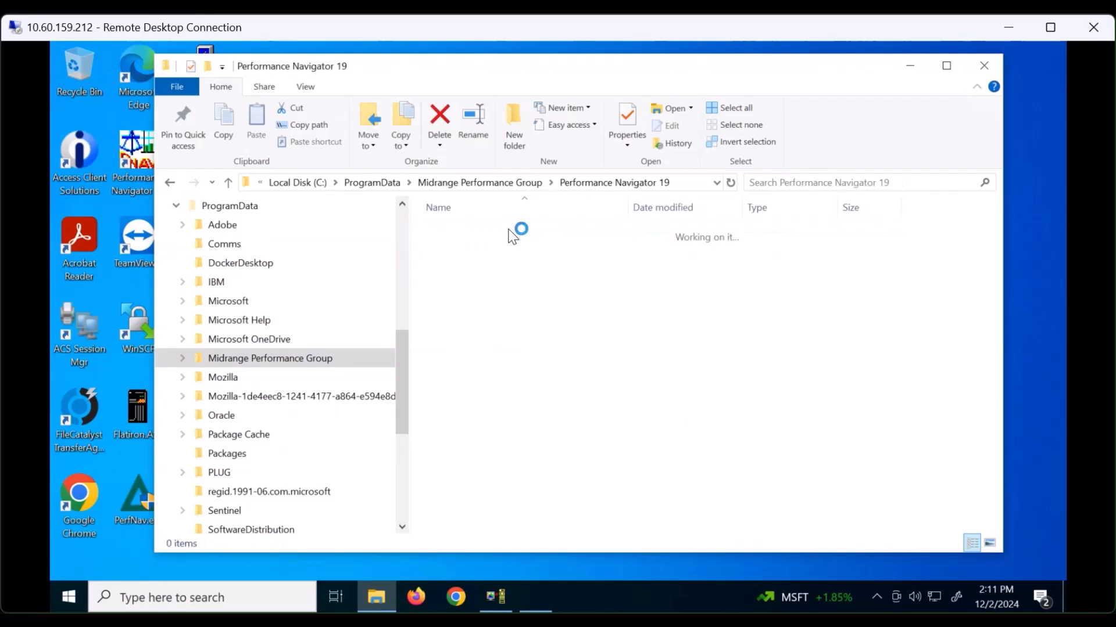
pyautogui.click(700, 424)
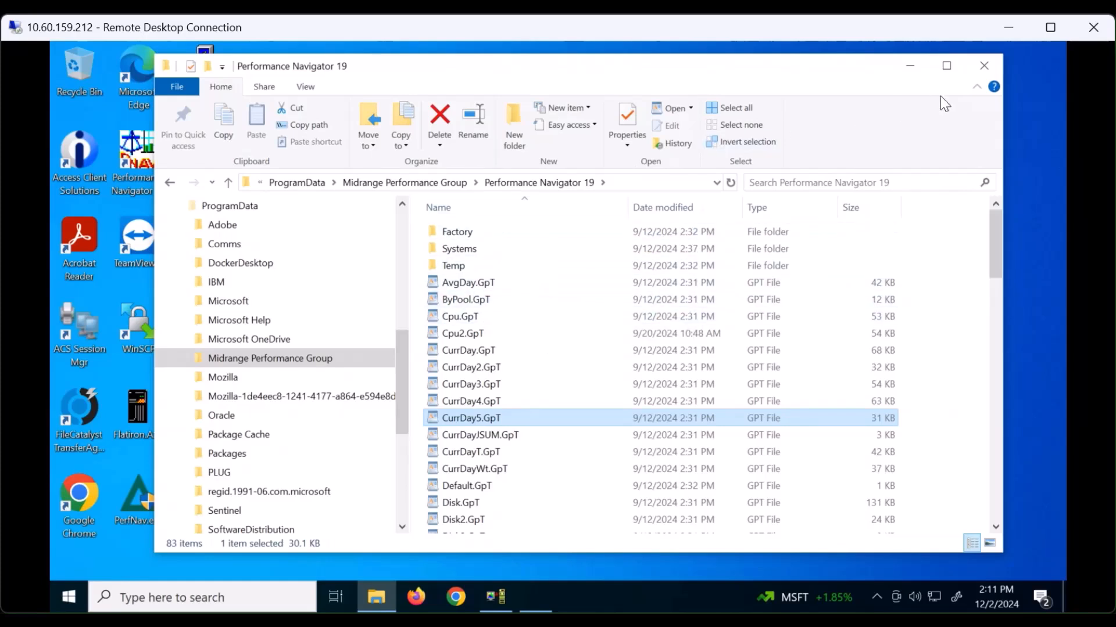
pyautogui.click(985, 68)
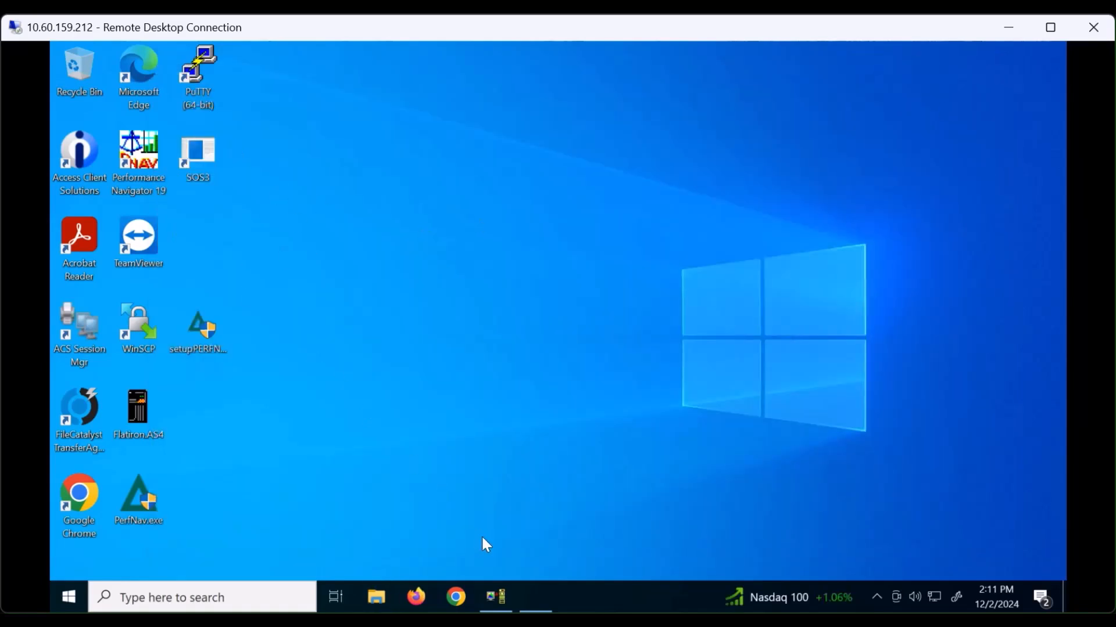
# - Restore Performance Navigator and show the default run and data directories in Startup Directories, then close it
pyautogui.click(542, 599)
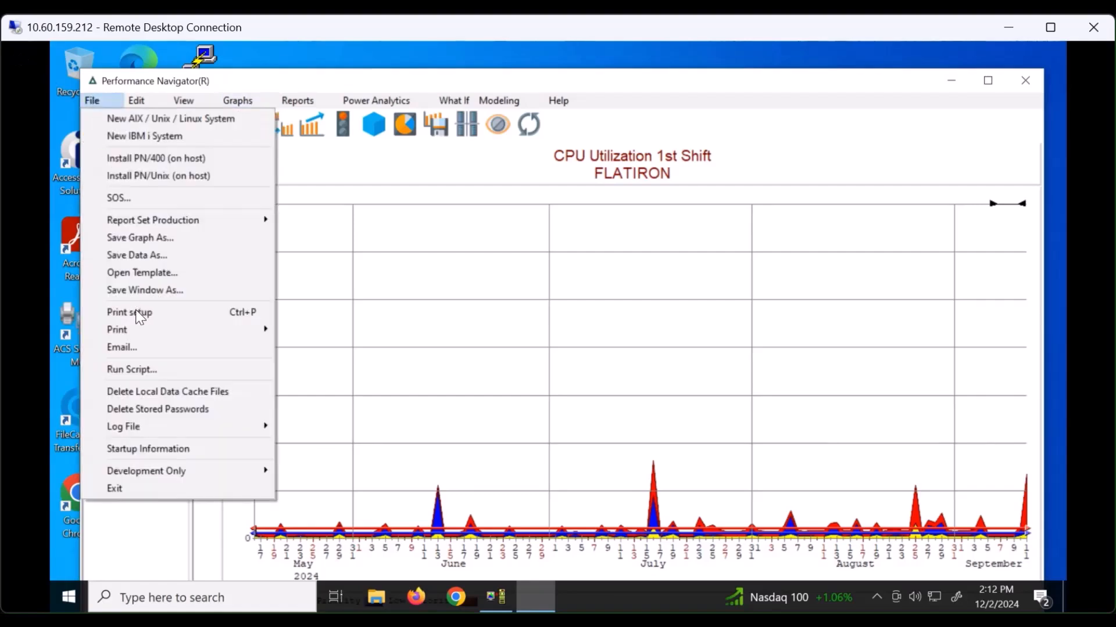
pyautogui.click(158, 456)
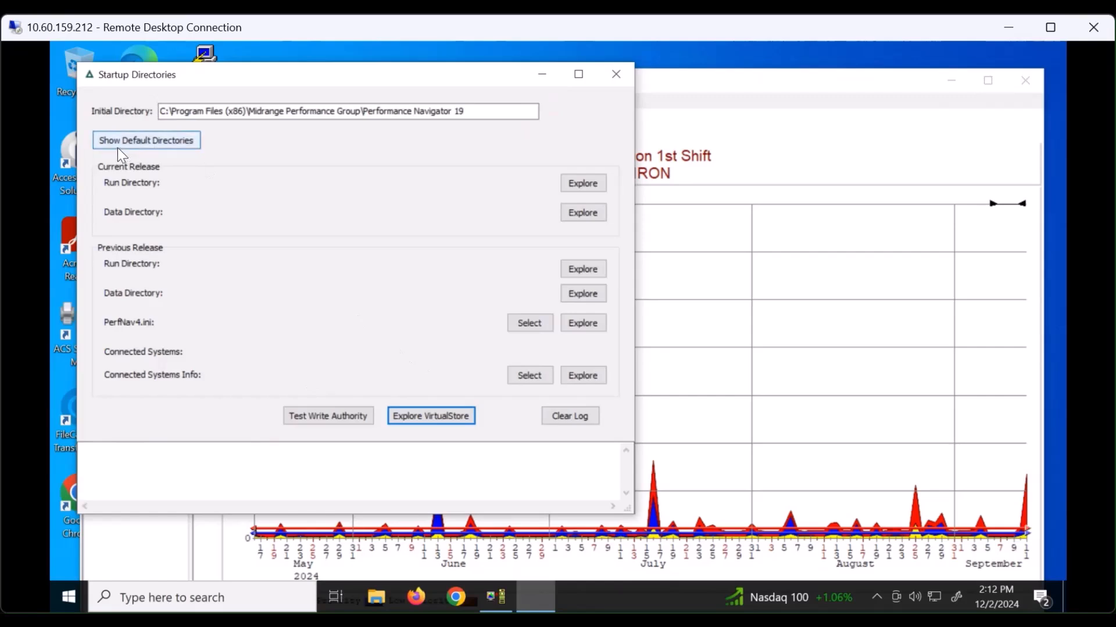
pyautogui.click(138, 141)
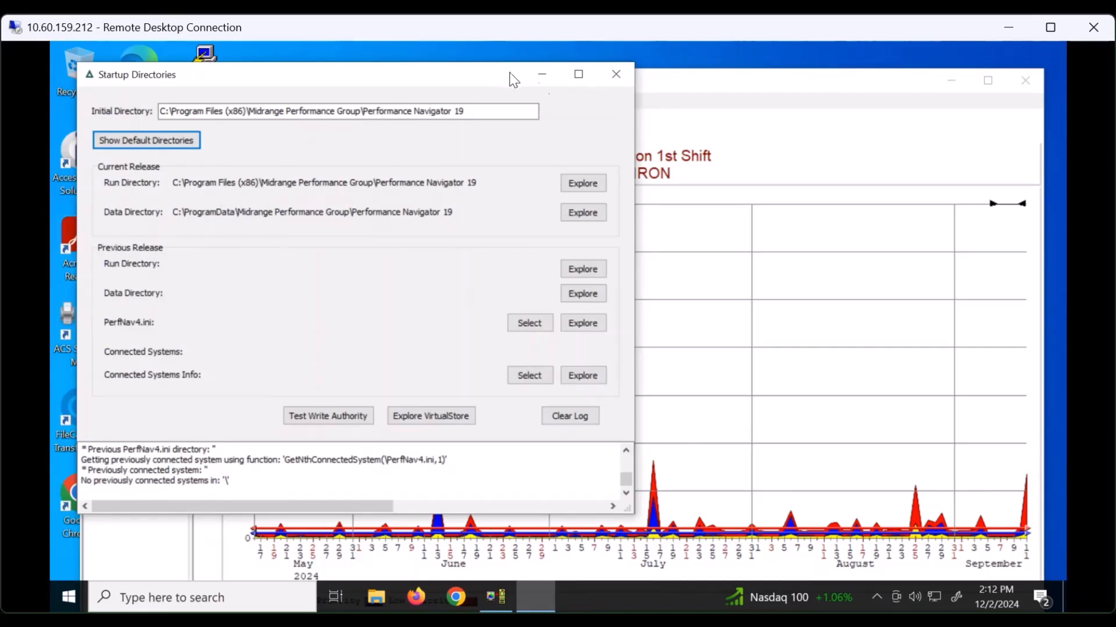
pyautogui.click(616, 76)
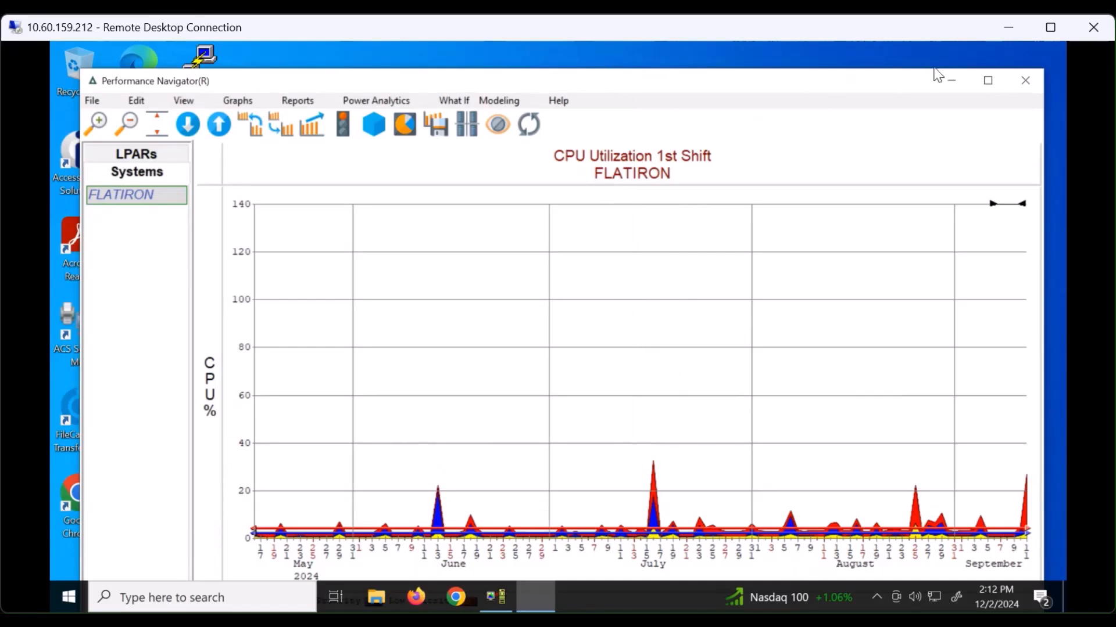
pyautogui.click(564, 103)
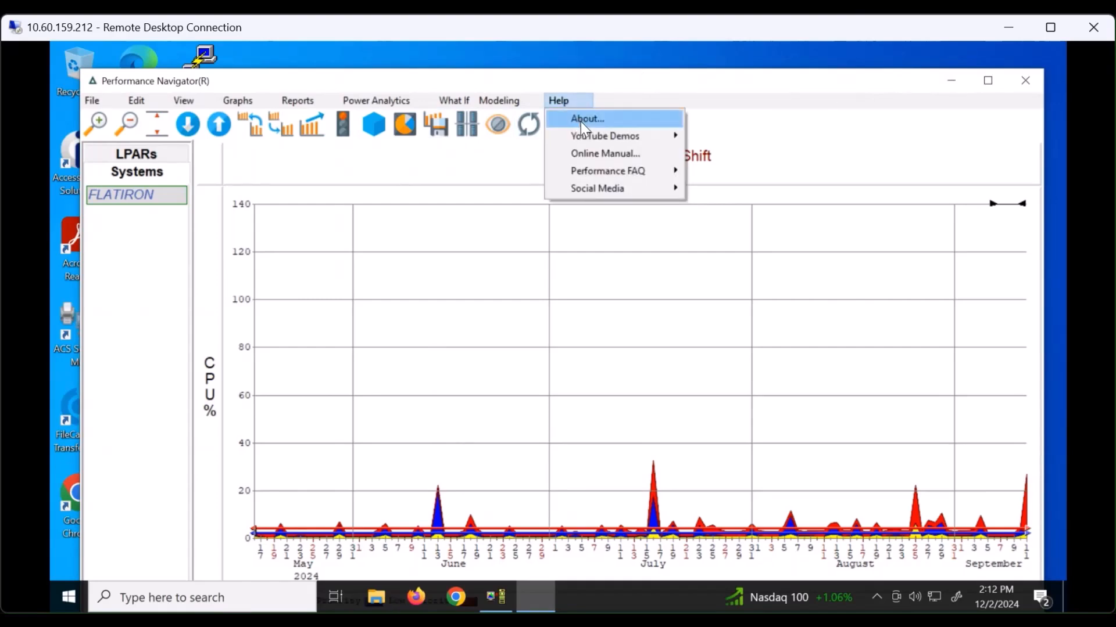
pyautogui.click(581, 121)
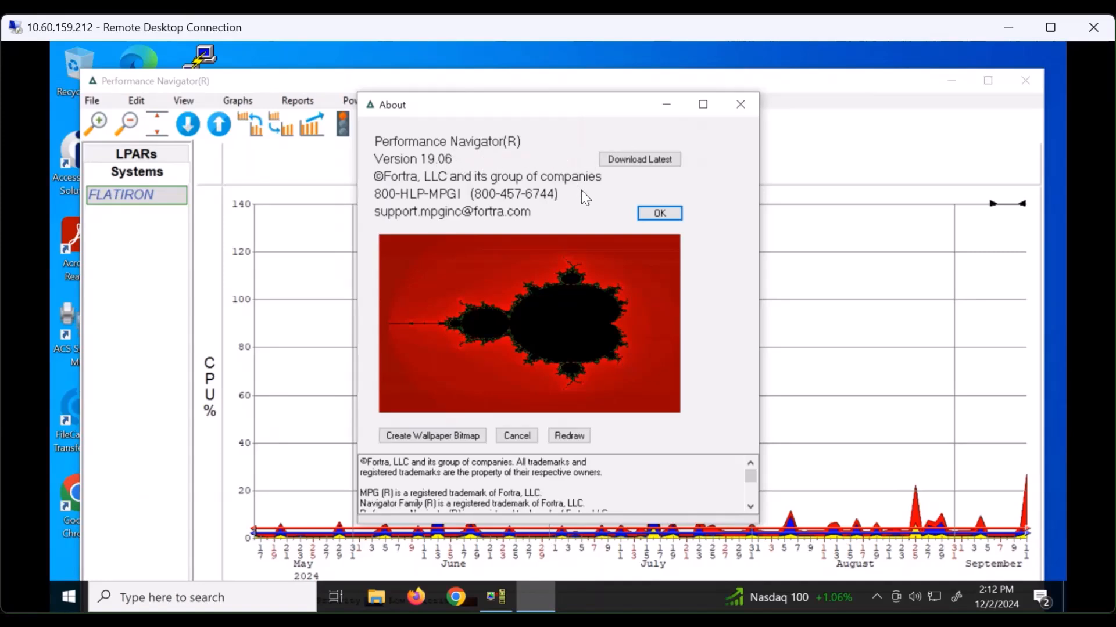
pyautogui.click(741, 105)
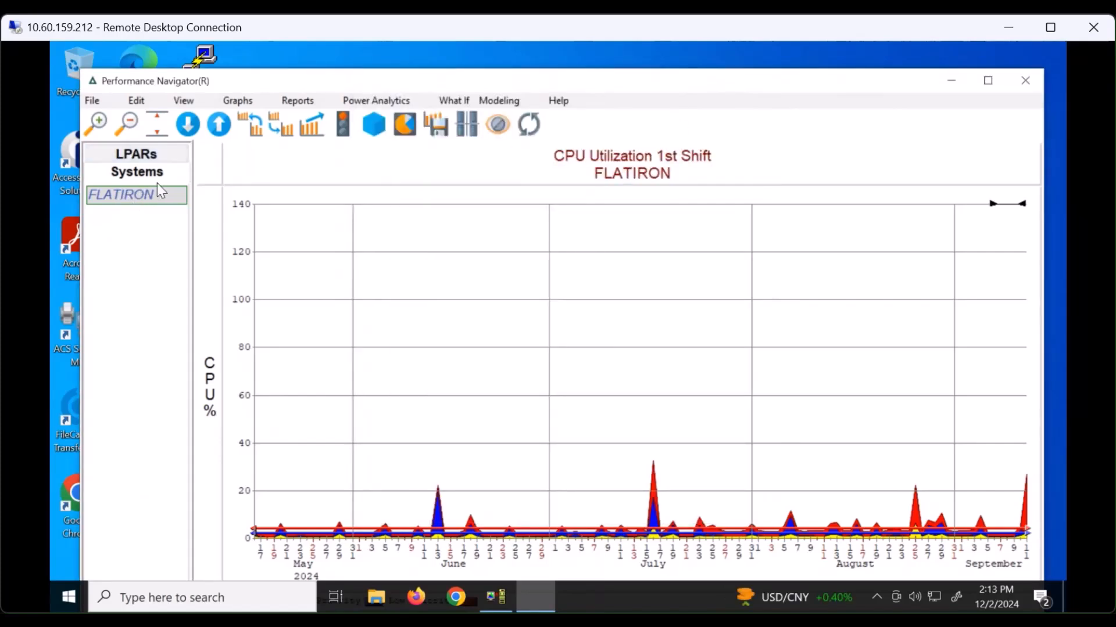
pyautogui.click(184, 101)
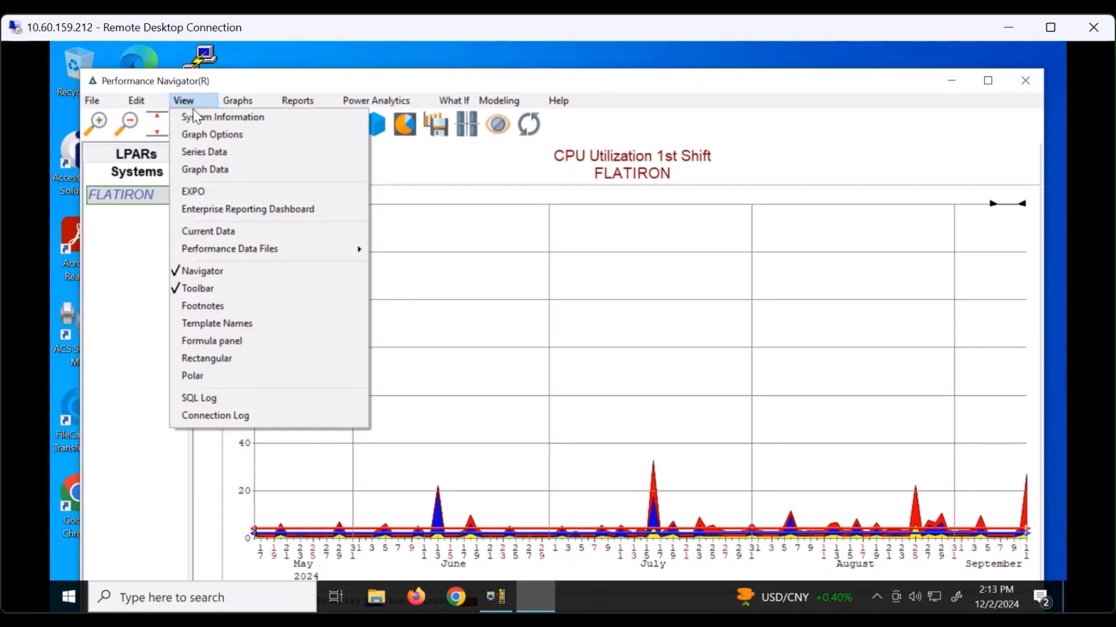
pyautogui.click(196, 118)
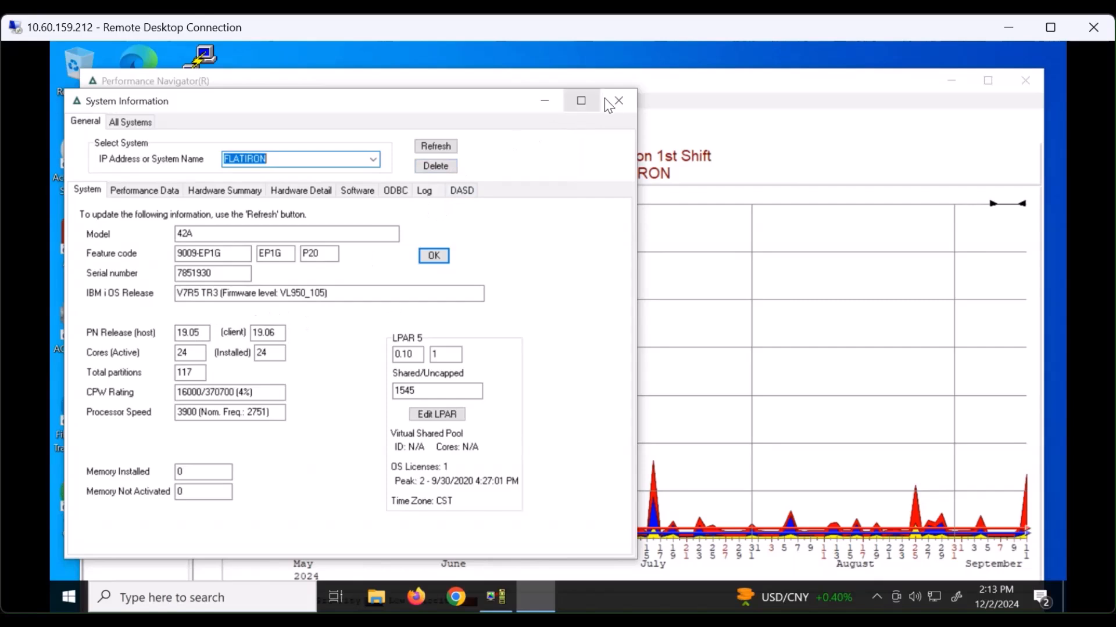
pyautogui.click(619, 101)
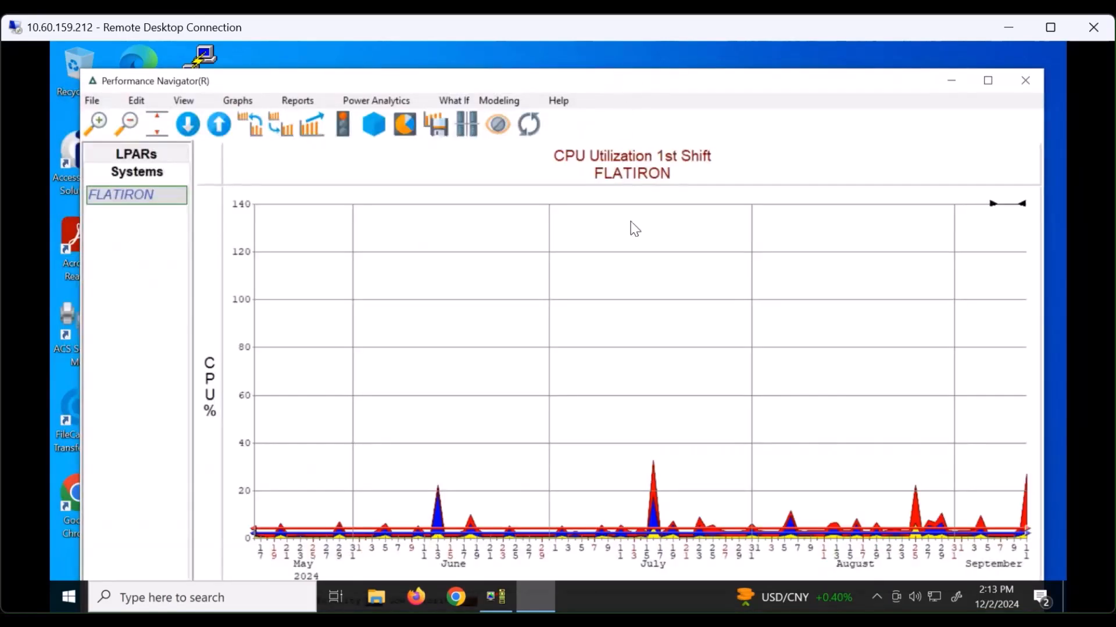
pyautogui.moveTo(595, 374)
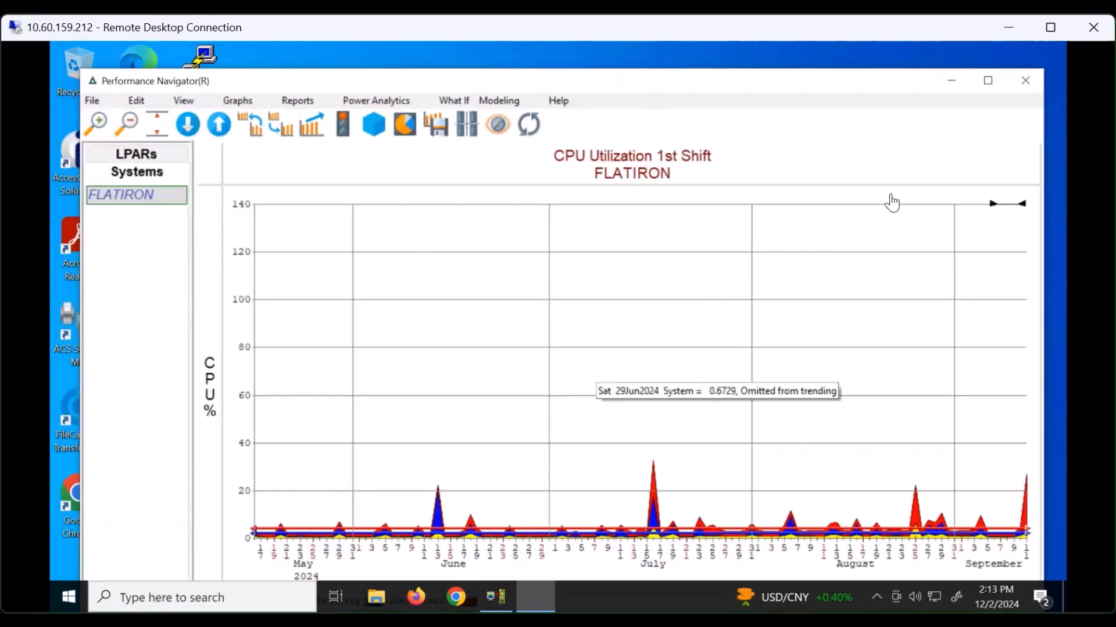
pyautogui.click(951, 81)
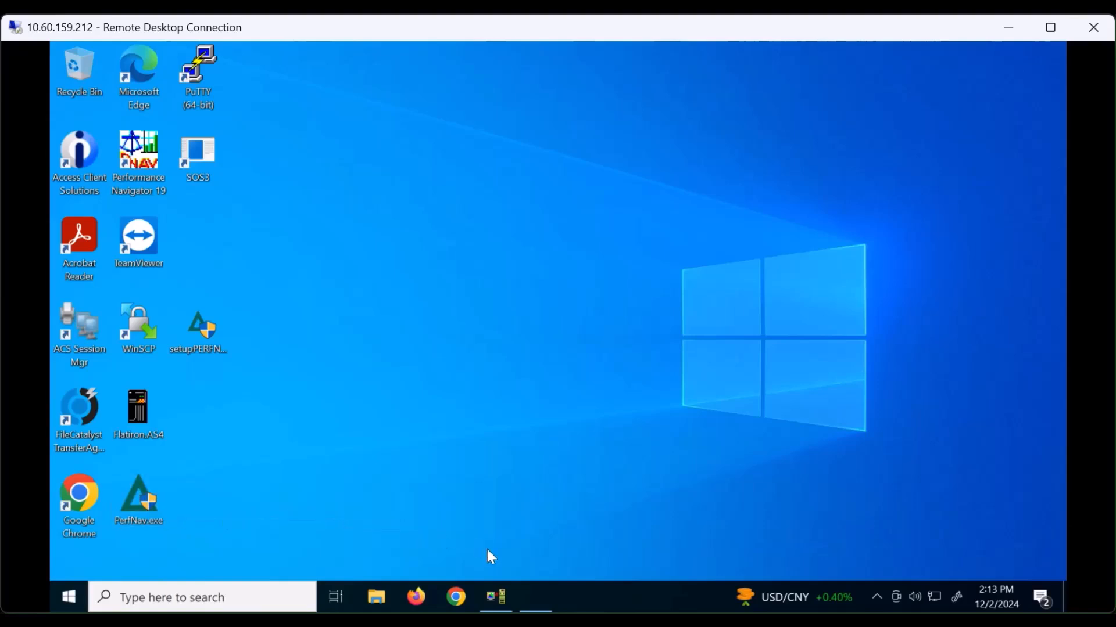
pyautogui.click(536, 598)
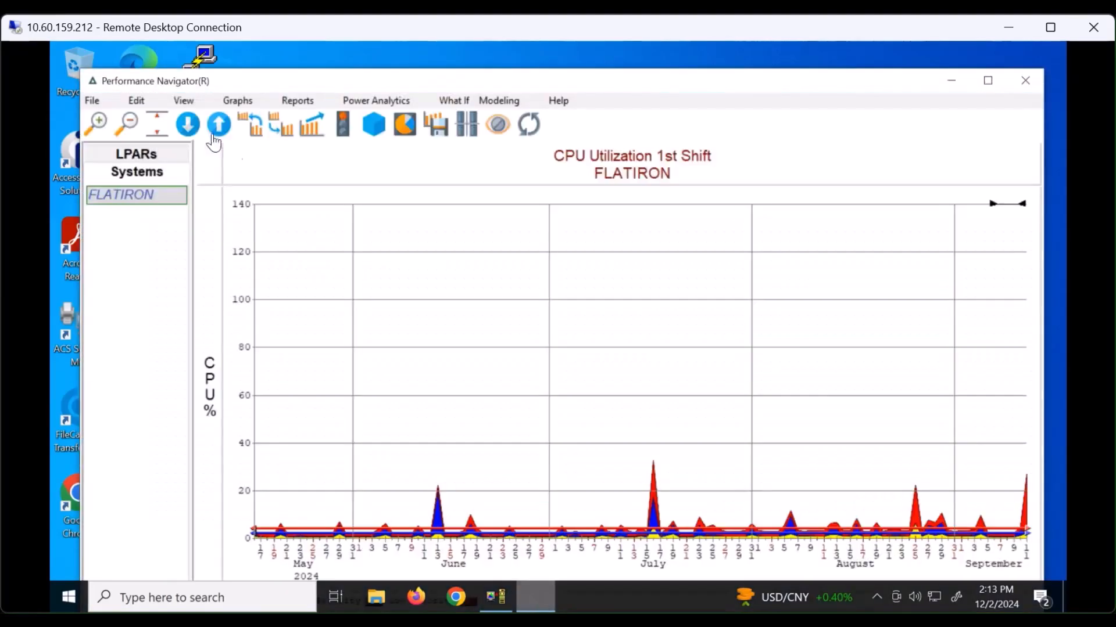
# - Read the File > Install PN/400 (on host) notes, close them, and minimise Performance Navigator
pyautogui.click(93, 101)
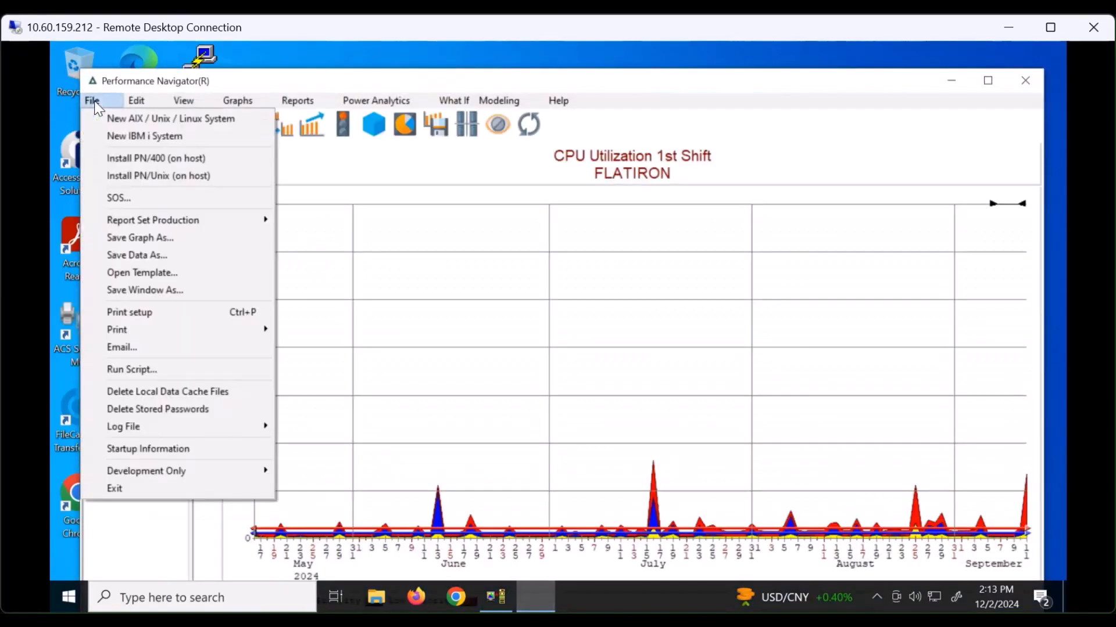
pyautogui.click(155, 158)
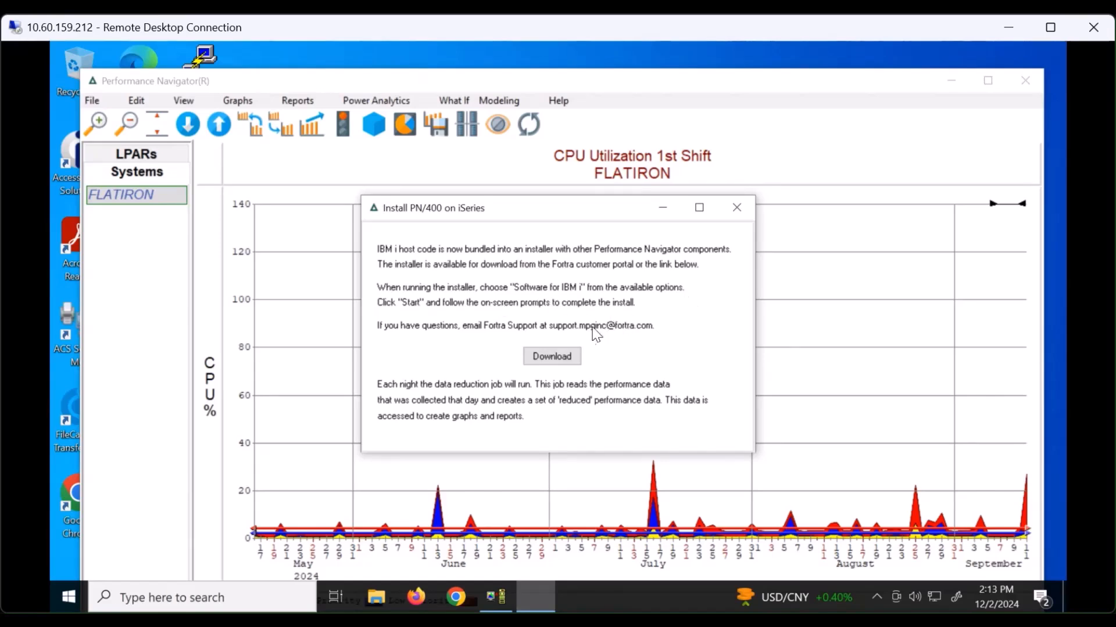
pyautogui.click(737, 208)
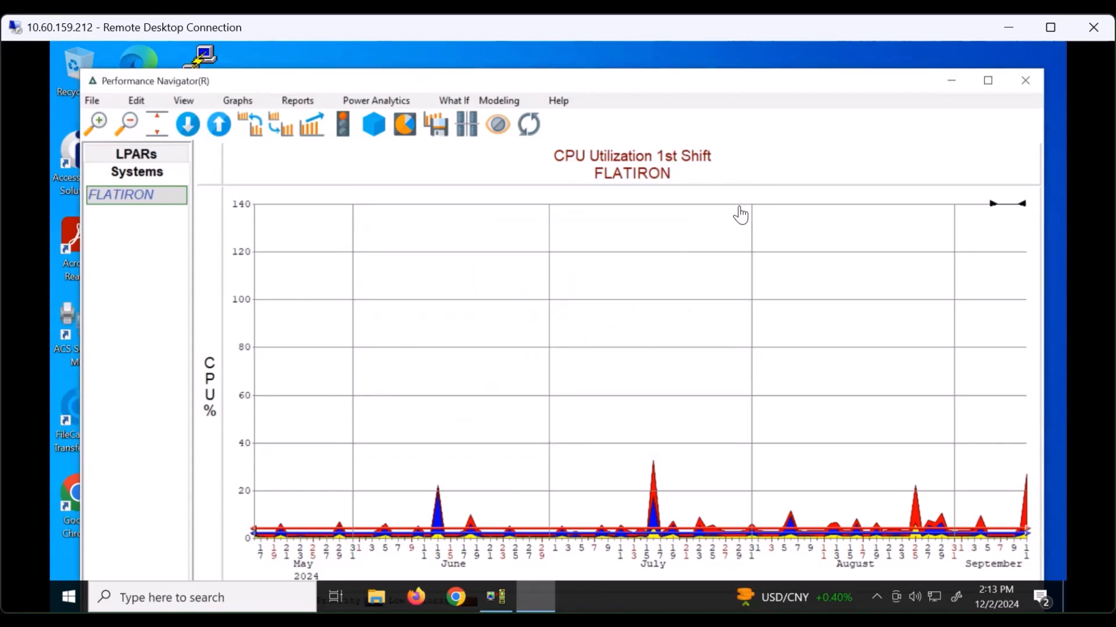
pyautogui.click(953, 82)
# - Launch setupPERFNAV.exe with admin approval and start loading the Software for IBM i component
pyautogui.click(185, 337)
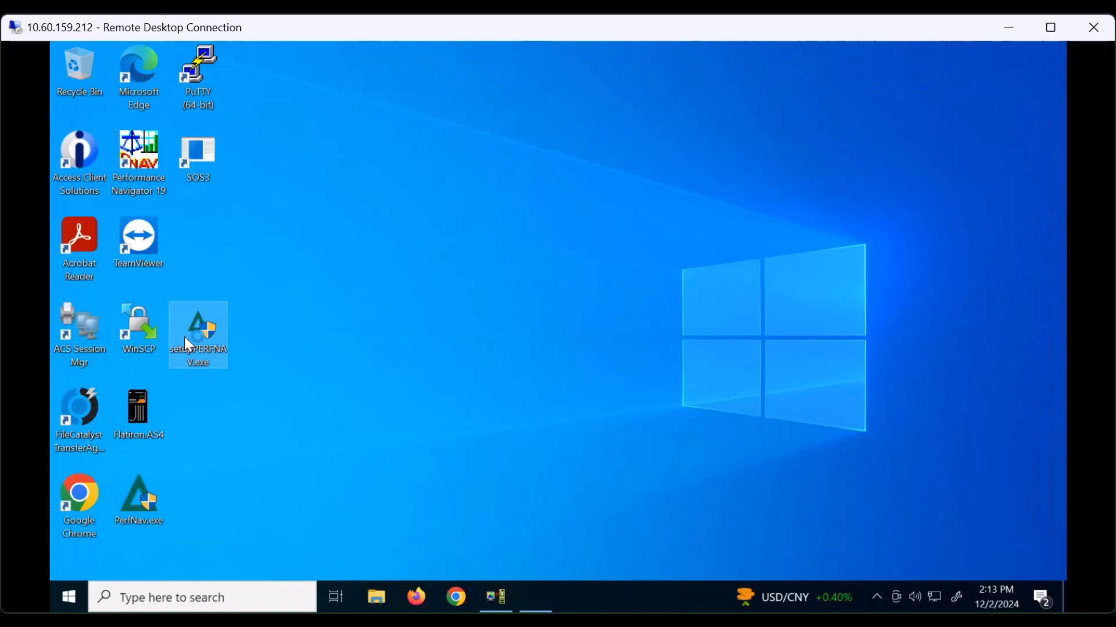
pyautogui.doubleClick(185, 337)
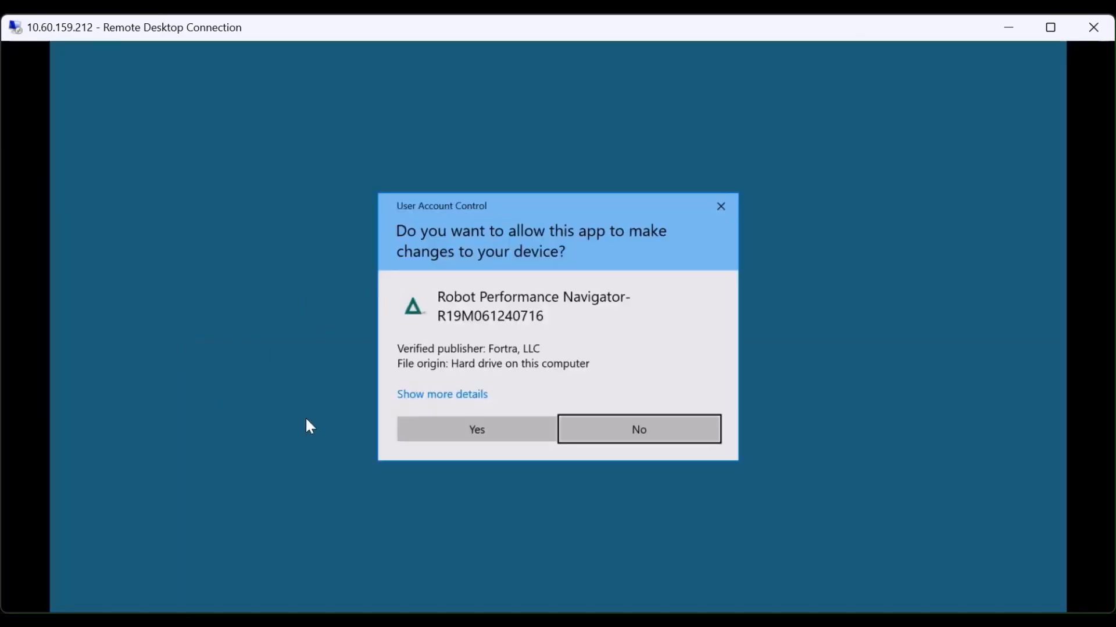
pyautogui.click(459, 431)
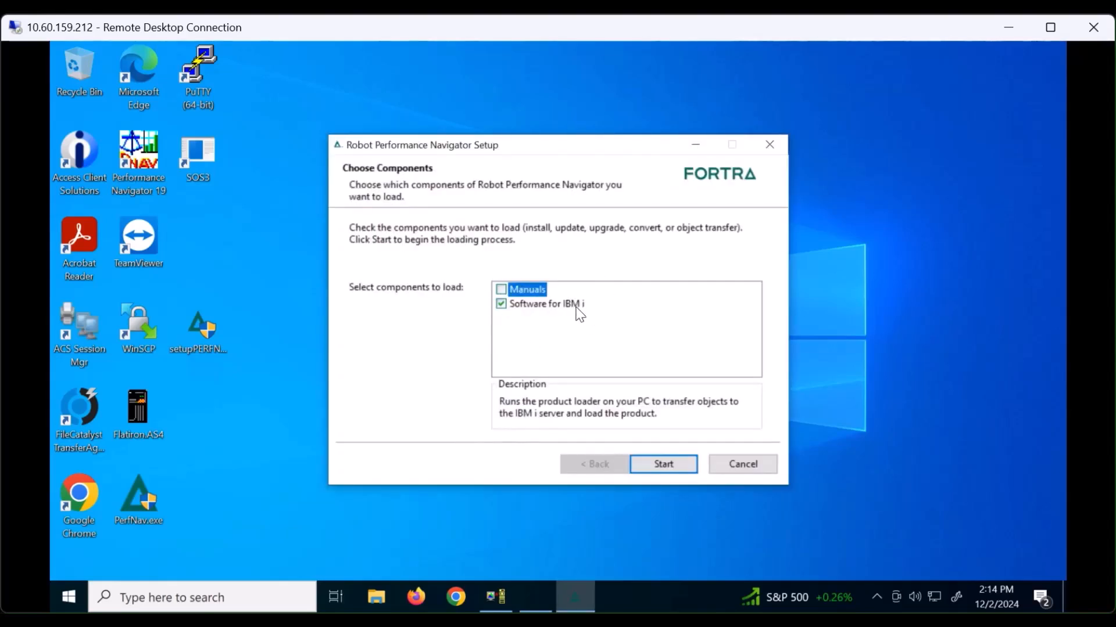
pyautogui.click(664, 466)
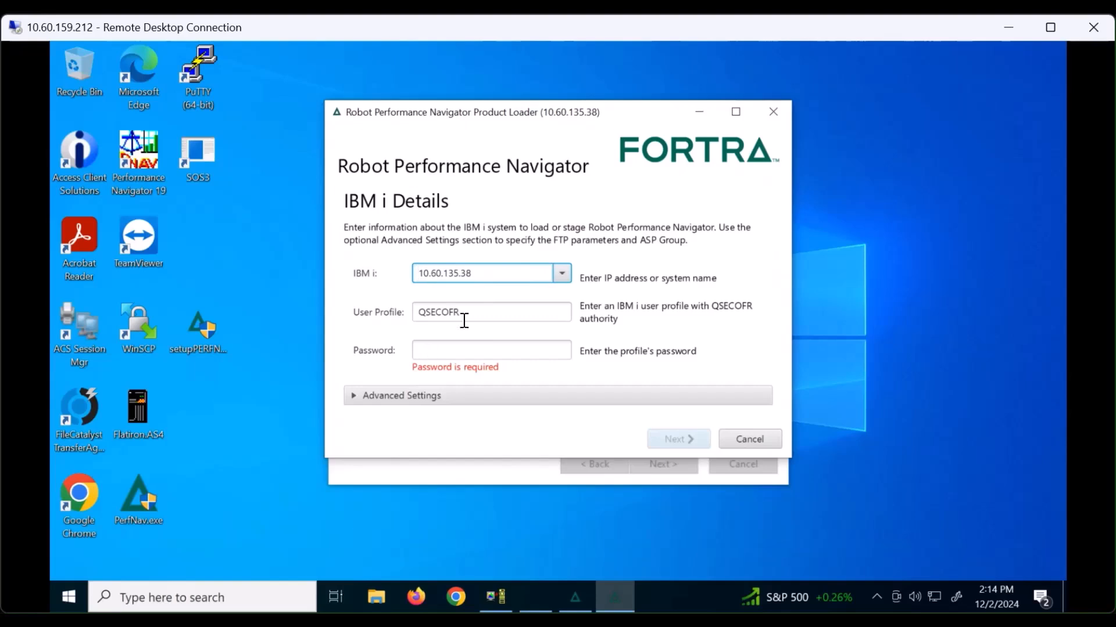
# - Enter the user profile's password for IBM i 10.60.135.38 and submit the system details
pyautogui.click(431, 351)
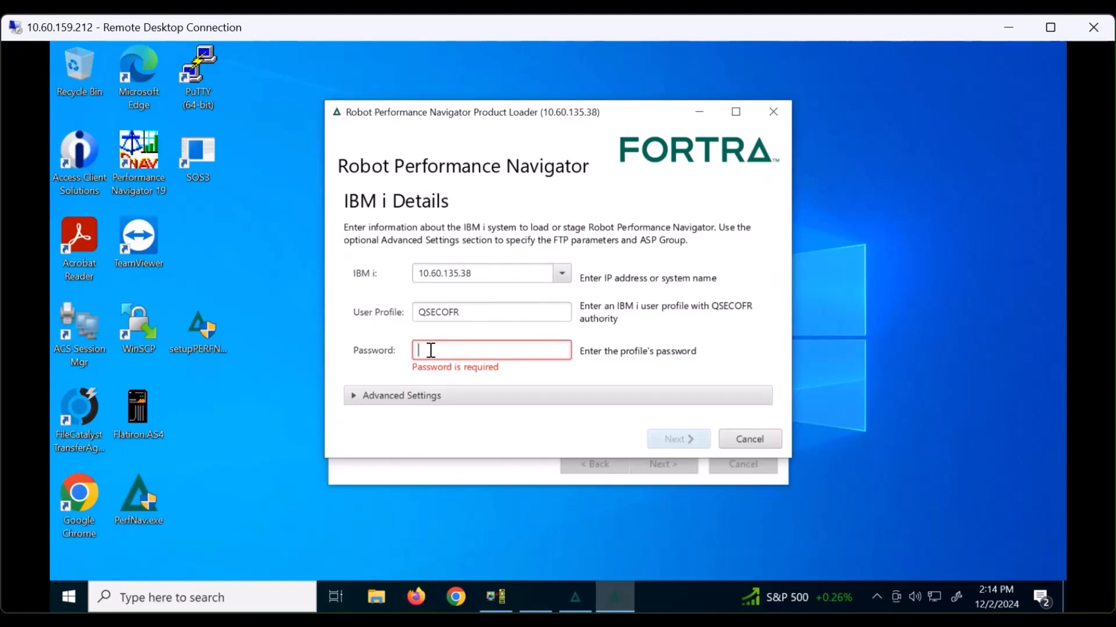
pyautogui.write('********')
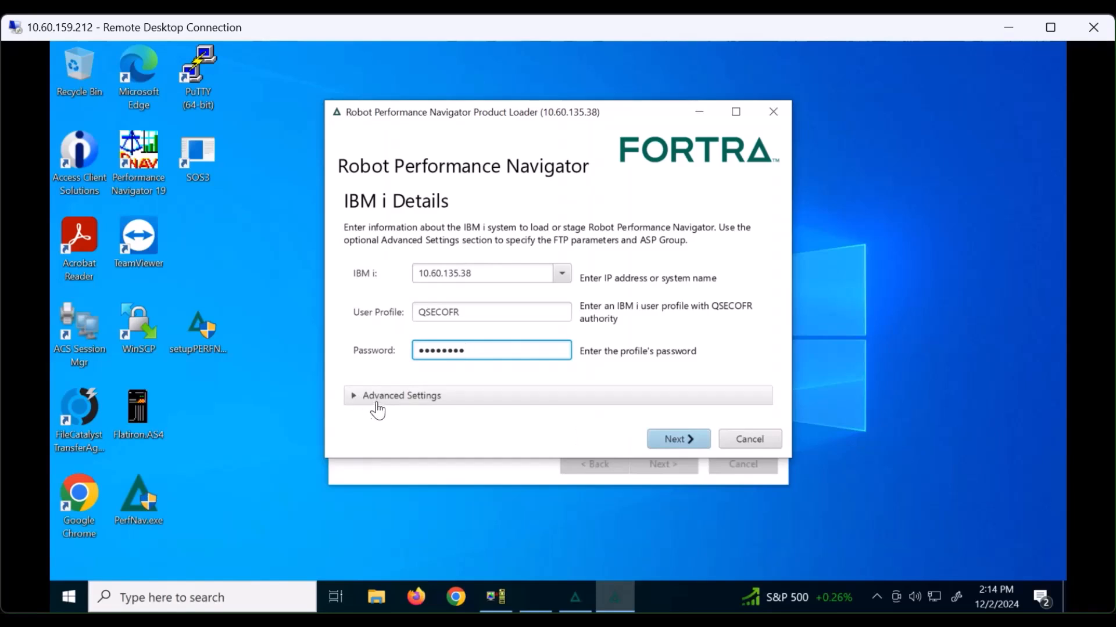
pyautogui.click(356, 399)
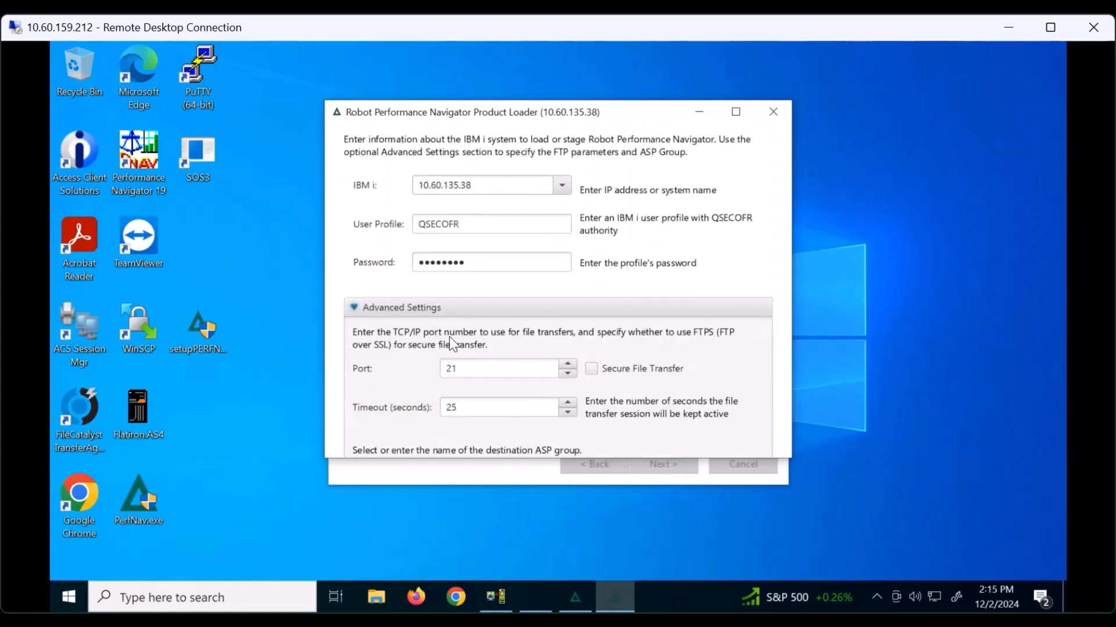
pyautogui.click(354, 306)
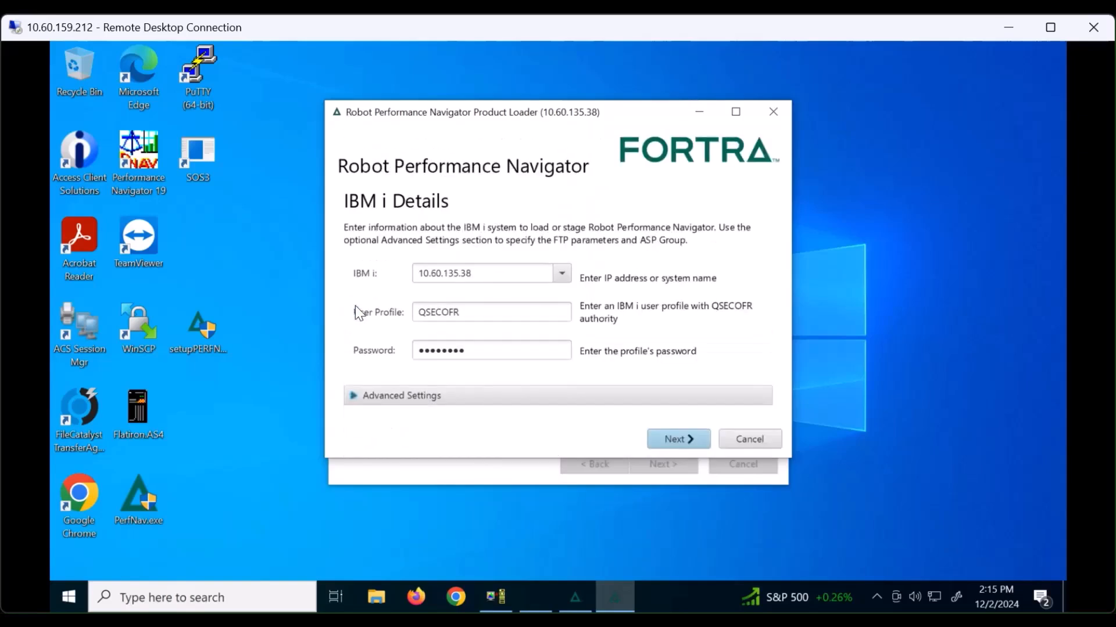
pyautogui.click(676, 438)
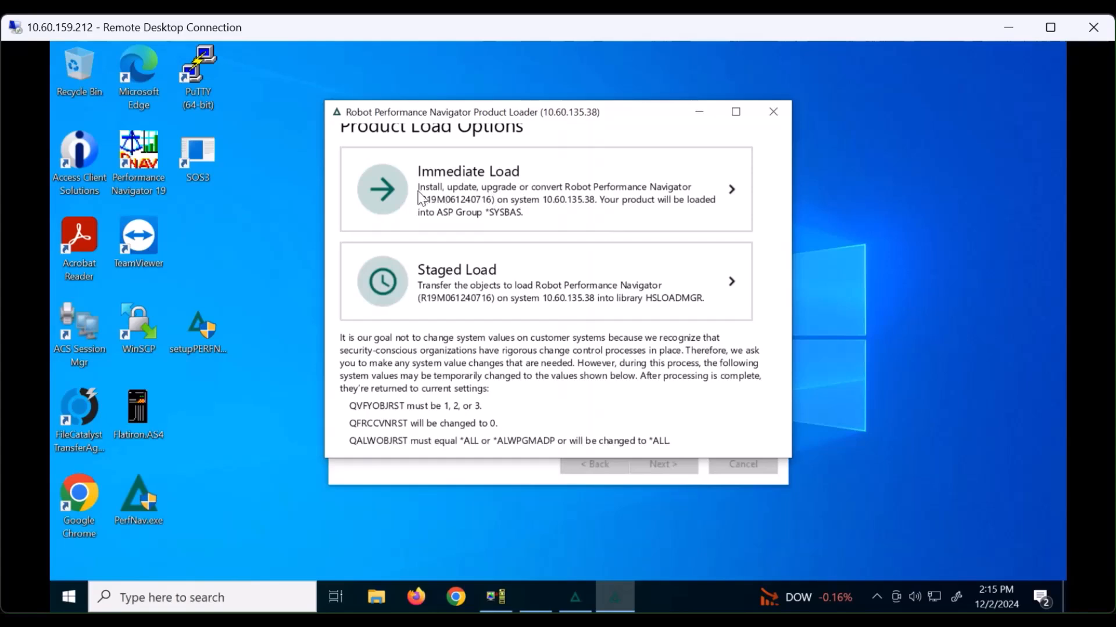
# - Run an Immediate Load of R19M061240716 to 10.60.135.38 and finish once it completes
pyautogui.click(383, 192)
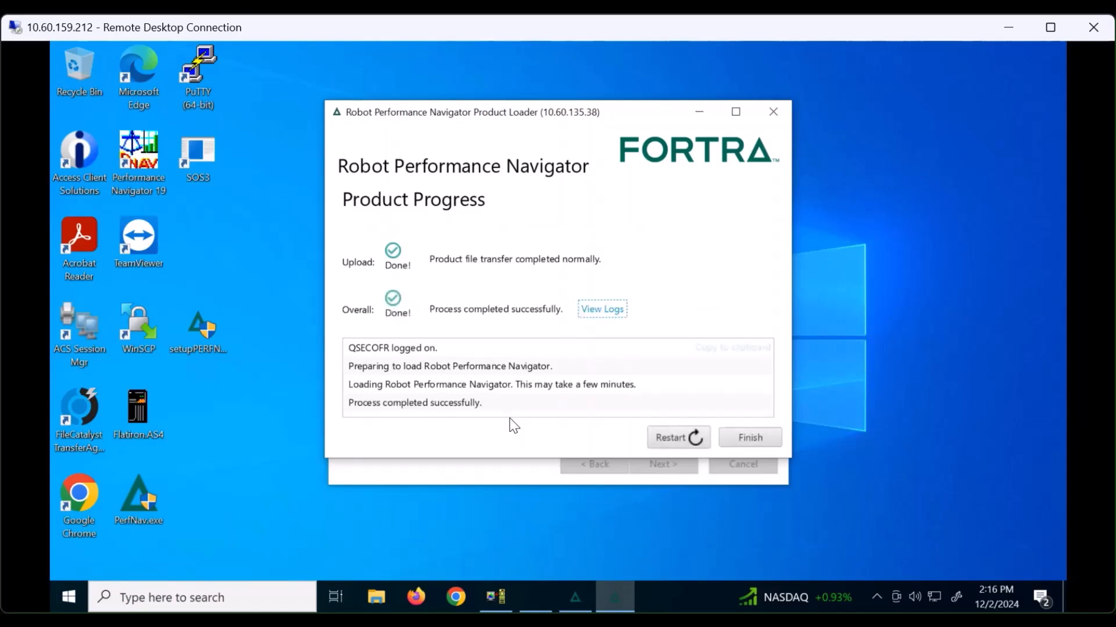
pyautogui.click(757, 436)
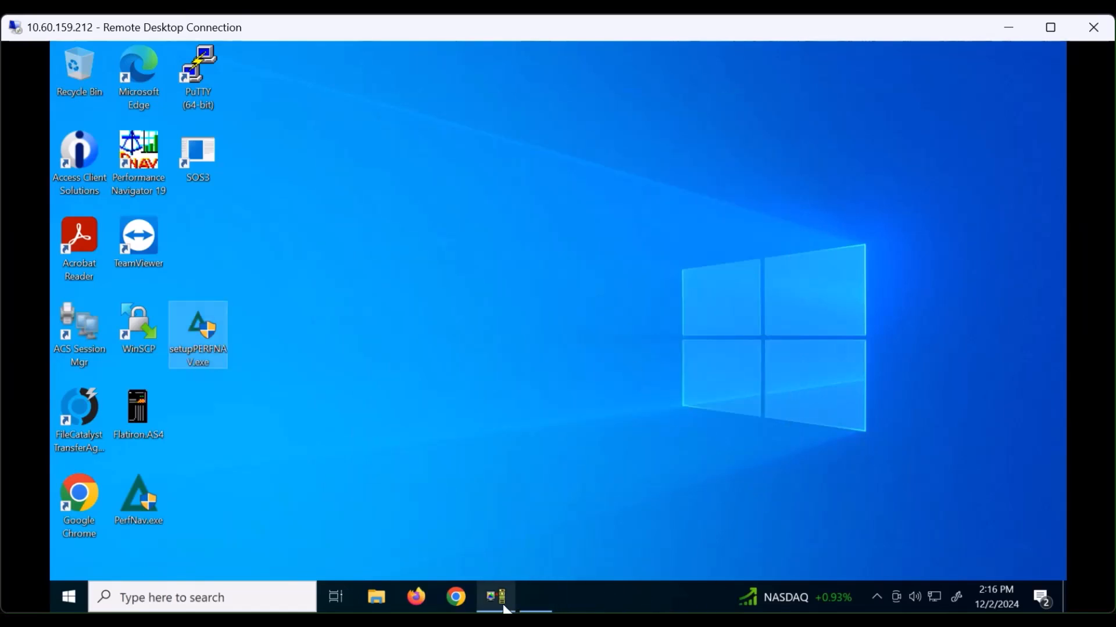
# - Run go mpglib/perfnav in the 5250 session to reach the Performance Navigator Menu
pyautogui.click(495, 601)
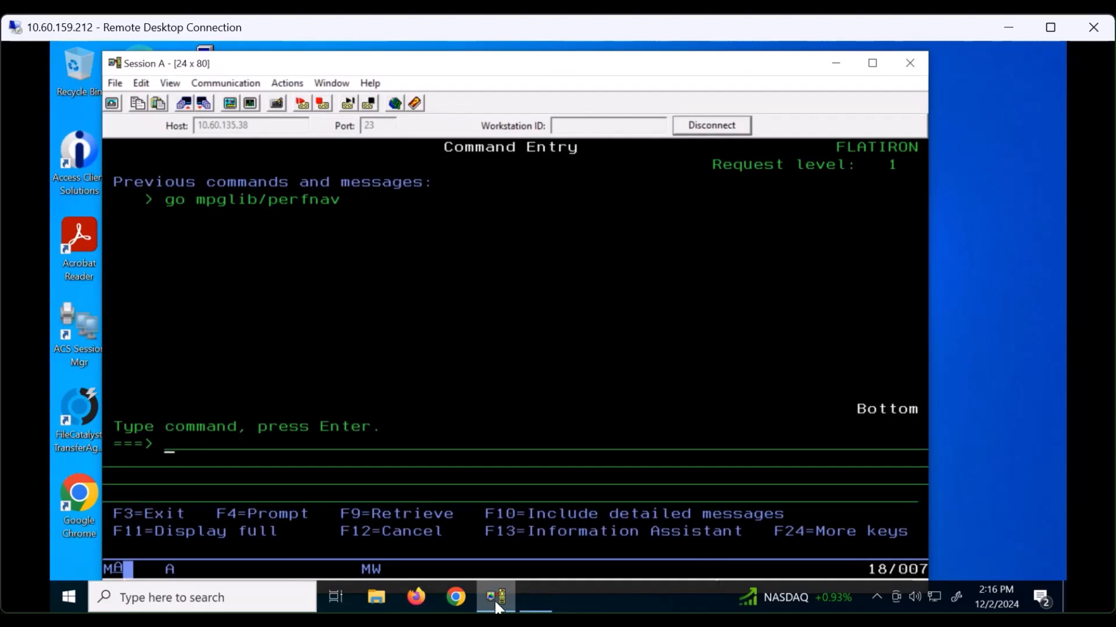
pyautogui.write('go mpglib')
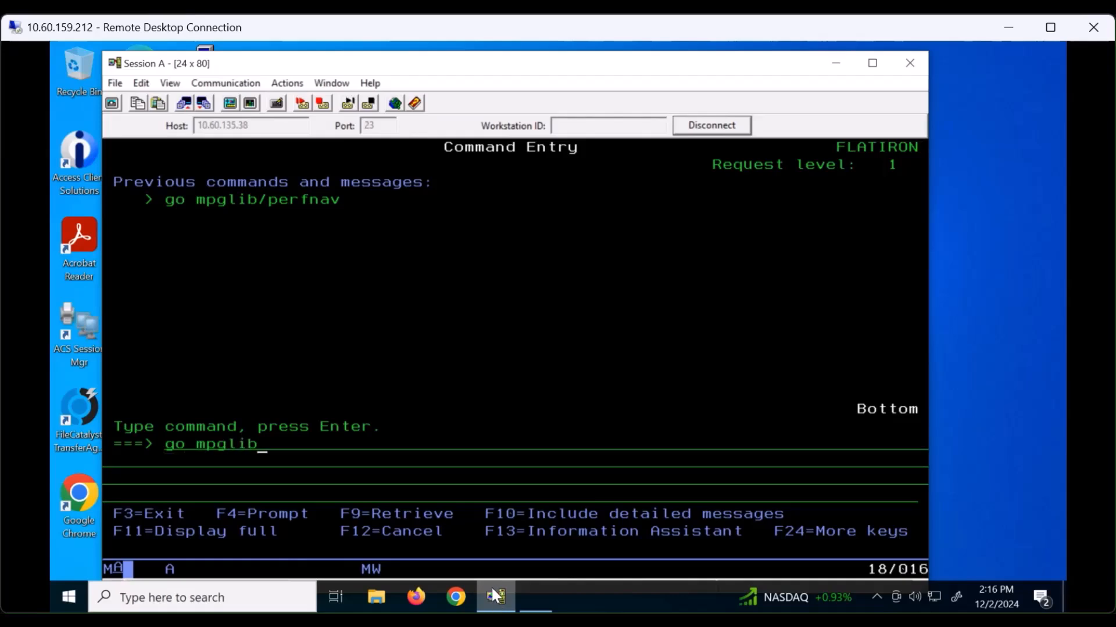
pyautogui.write('/perfnav')
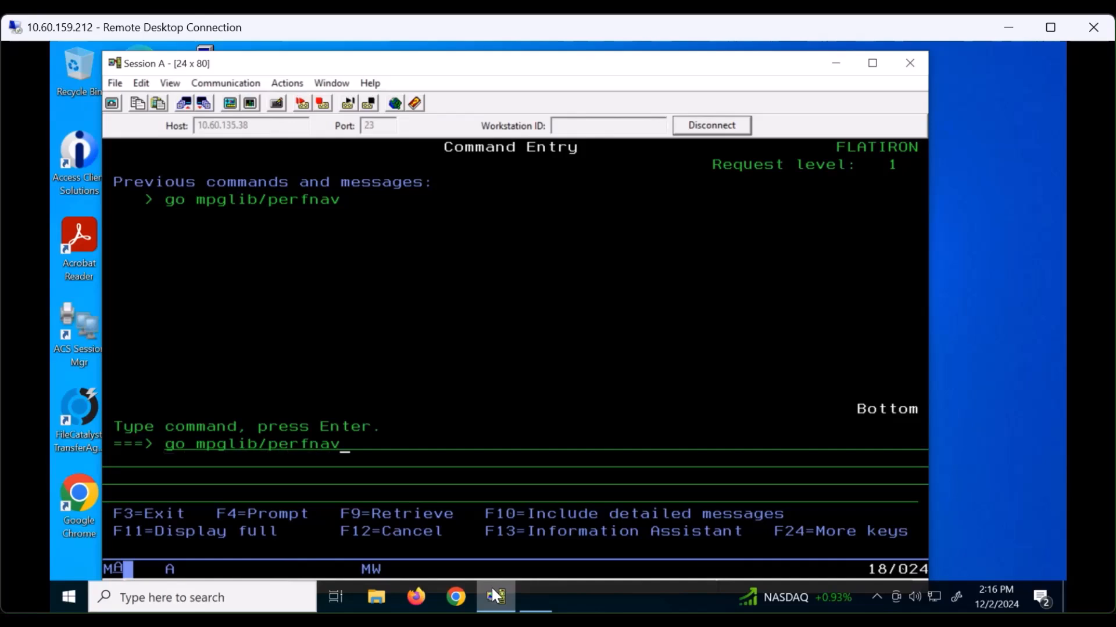
pyautogui.press('Return')
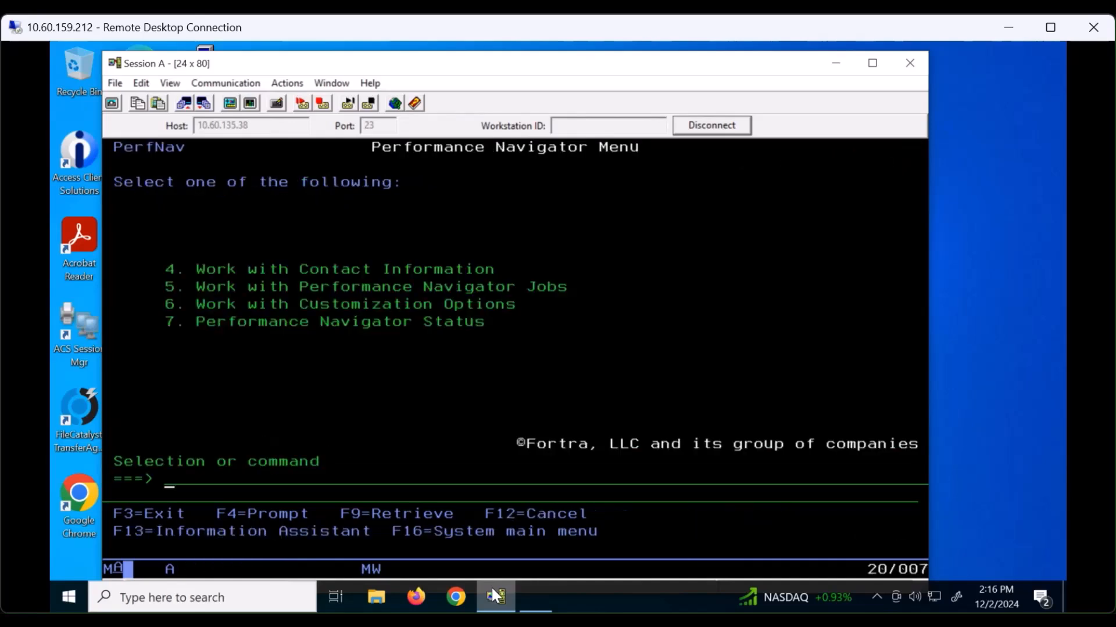
# - Show the Performance Navigator status with option 7 and mark the 12/01/24 reduced data end date
pyautogui.write('7')
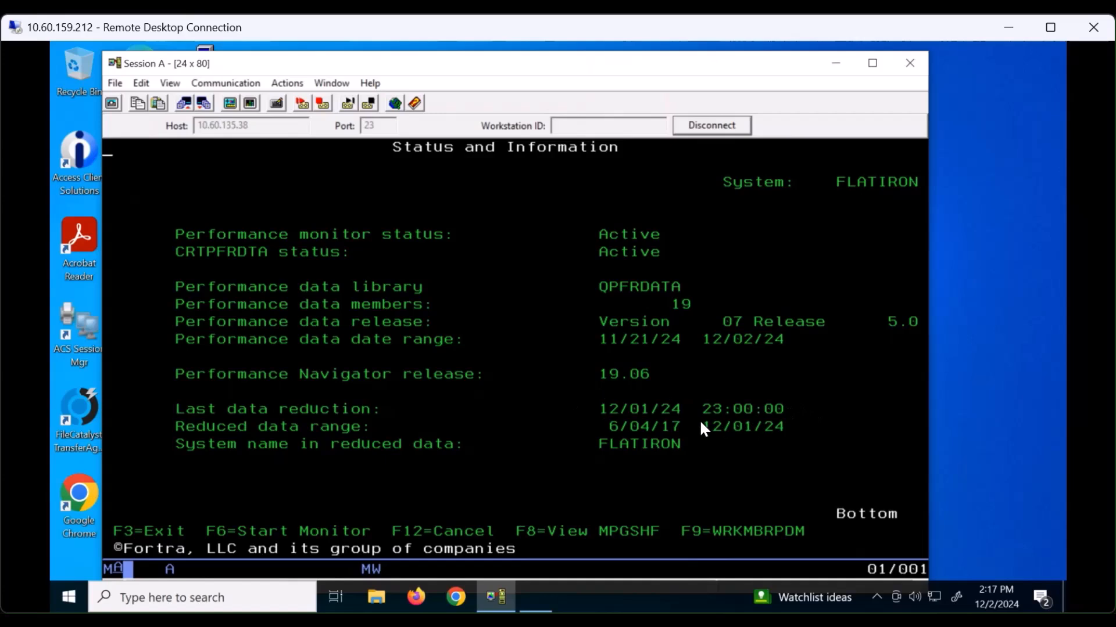
pyautogui.moveTo(701, 423); pyautogui.dragTo(801, 427)
# - From the menu, list the six scheduled PERFNAV job entries with option 5, then return
pyautogui.press('F3')
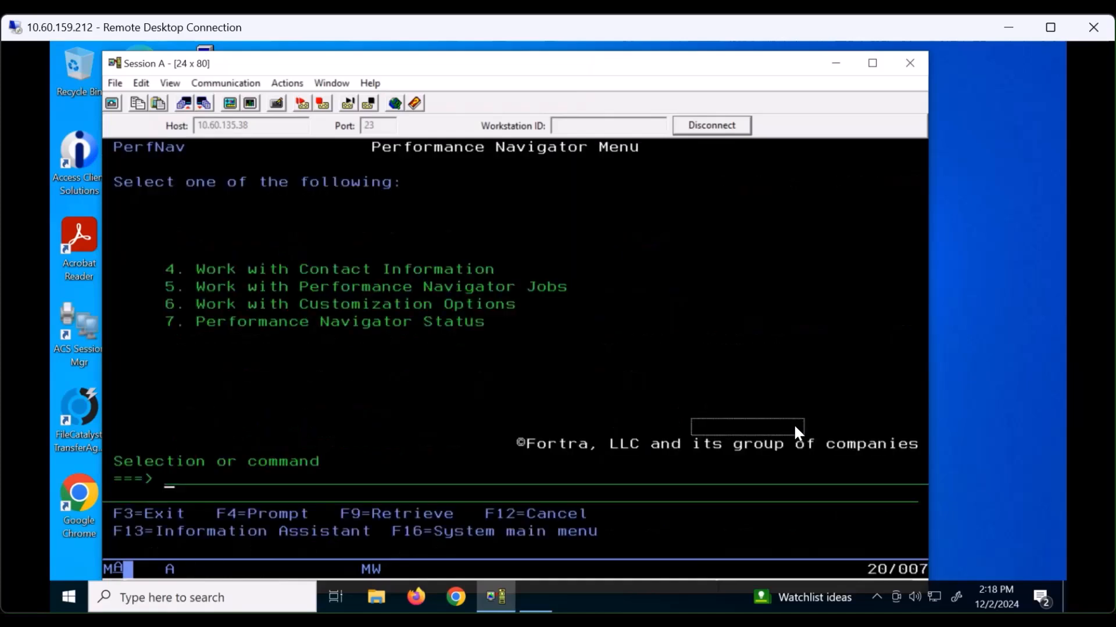
pyautogui.write('5')
pyautogui.press('Return')
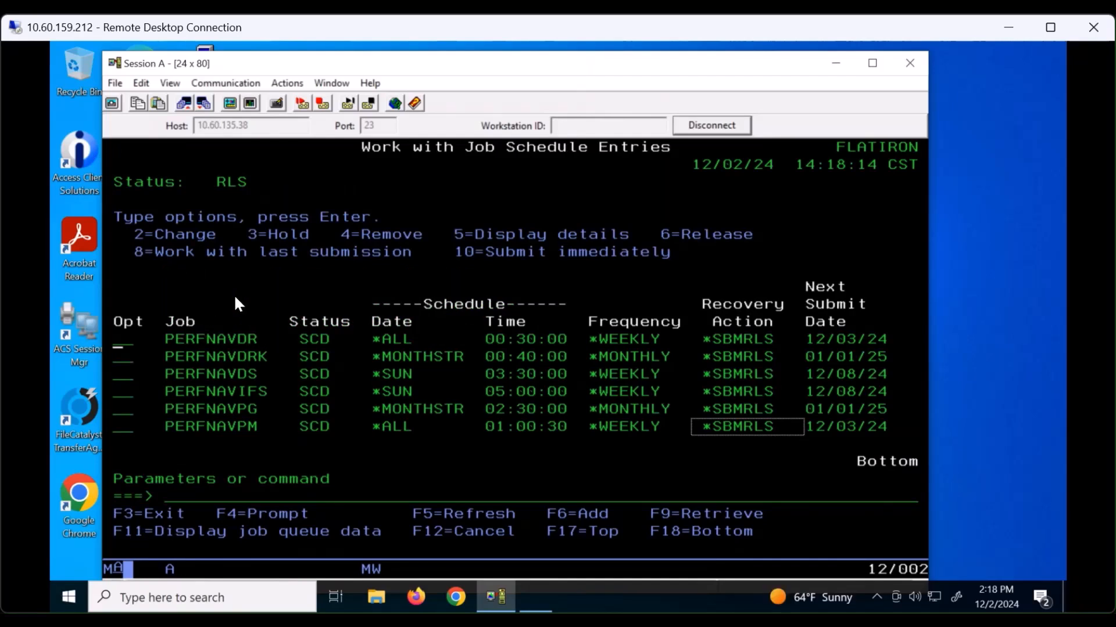
pyautogui.moveTo(167, 331); pyautogui.dragTo(244, 337)
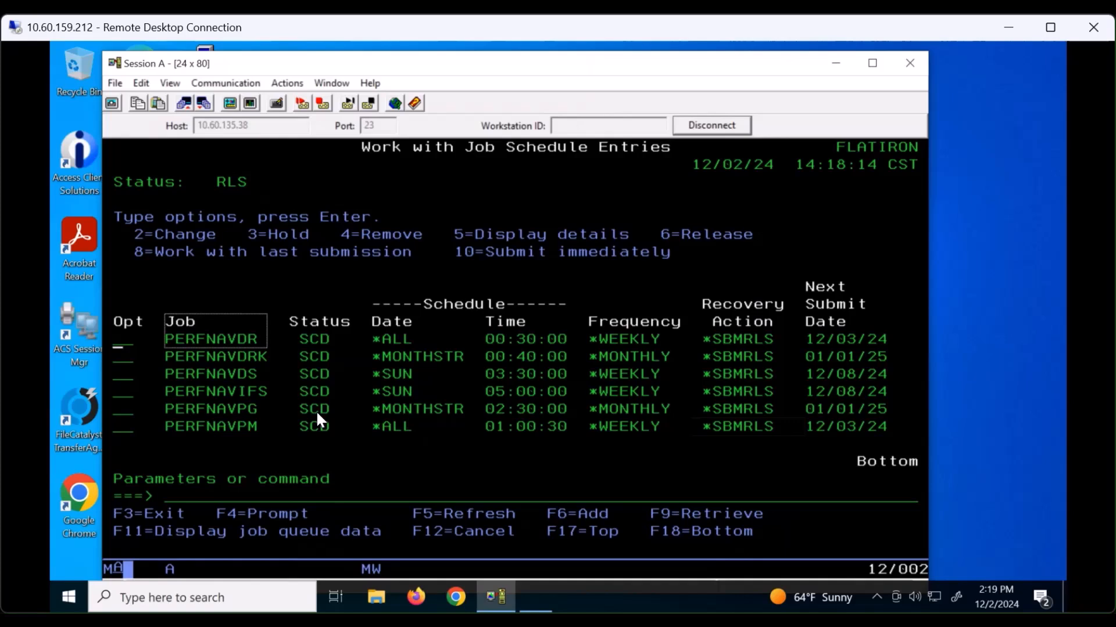
pyautogui.press('F3')
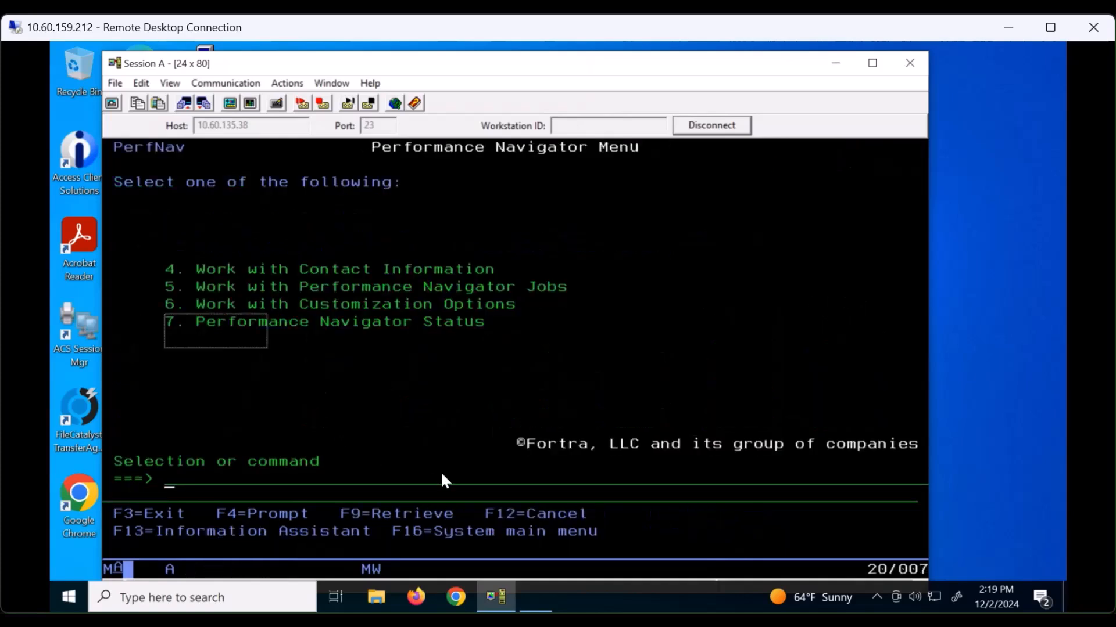
# - Refresh FLATIRON's System Information, signing on with user ID and password and accepting the ODBC success message
pyautogui.click(535, 596)
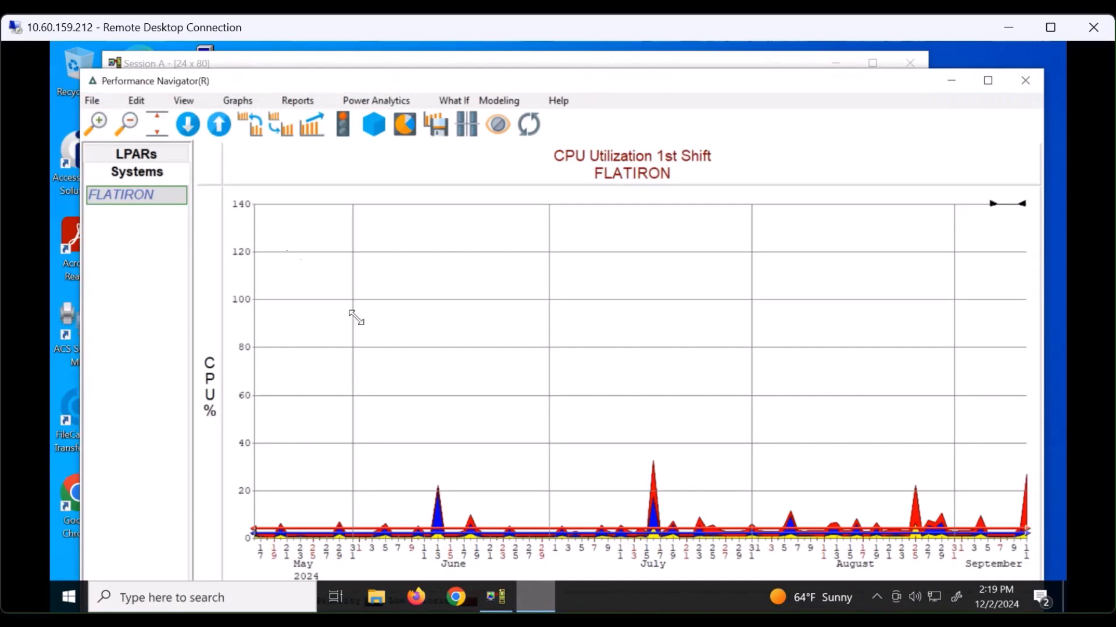
pyautogui.click(182, 103)
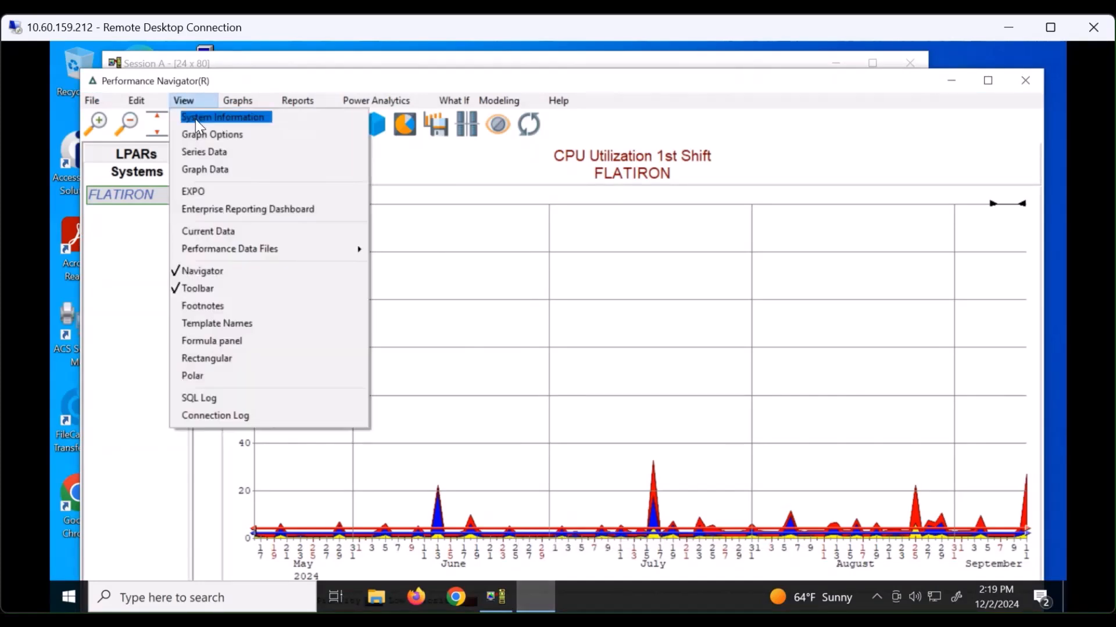
pyautogui.click(195, 119)
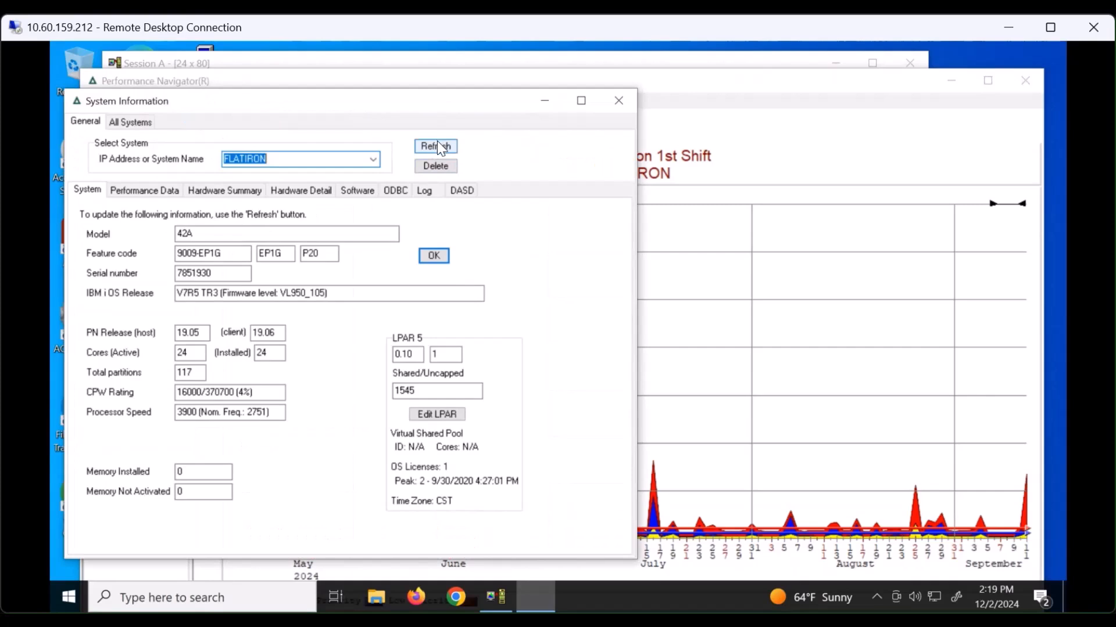
pyautogui.click(437, 146)
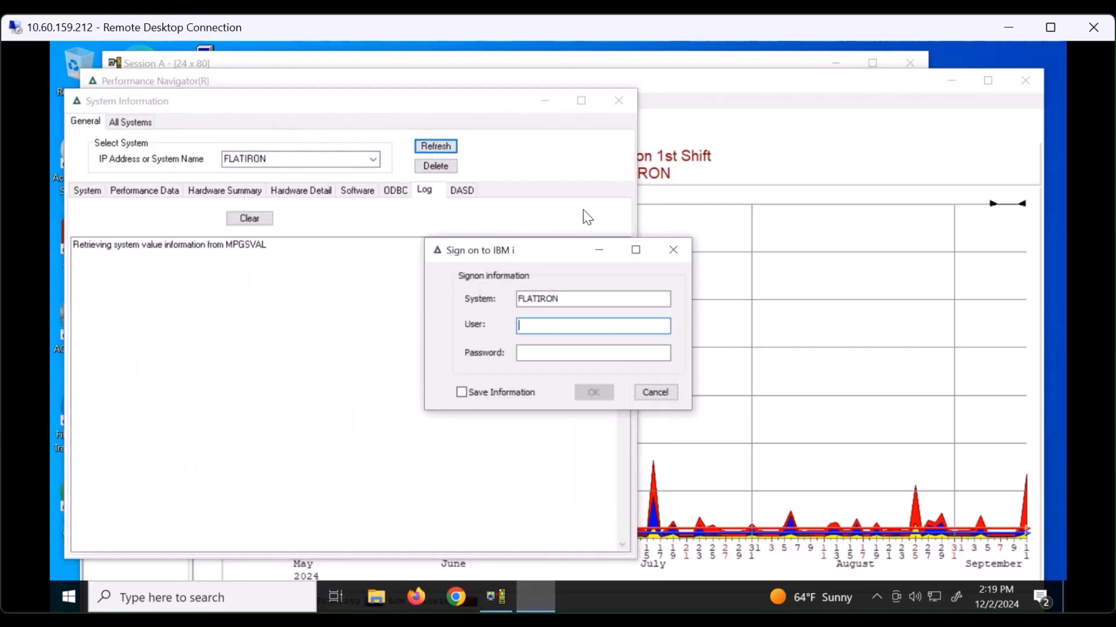
pyautogui.press('Tab')
pyautogui.write('*******')
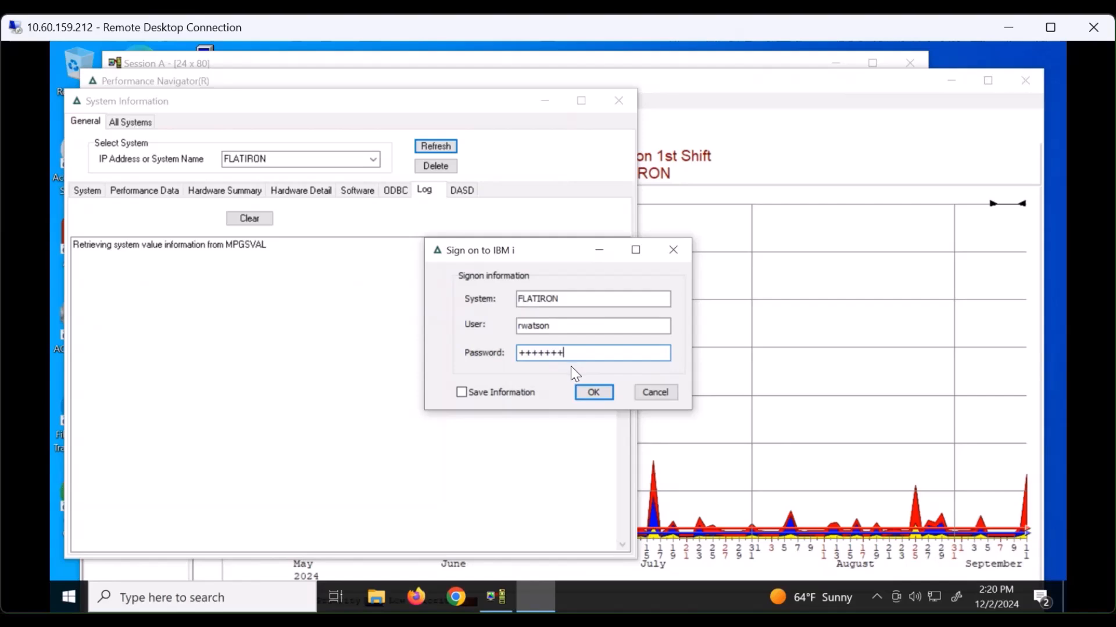
pyautogui.click(593, 393)
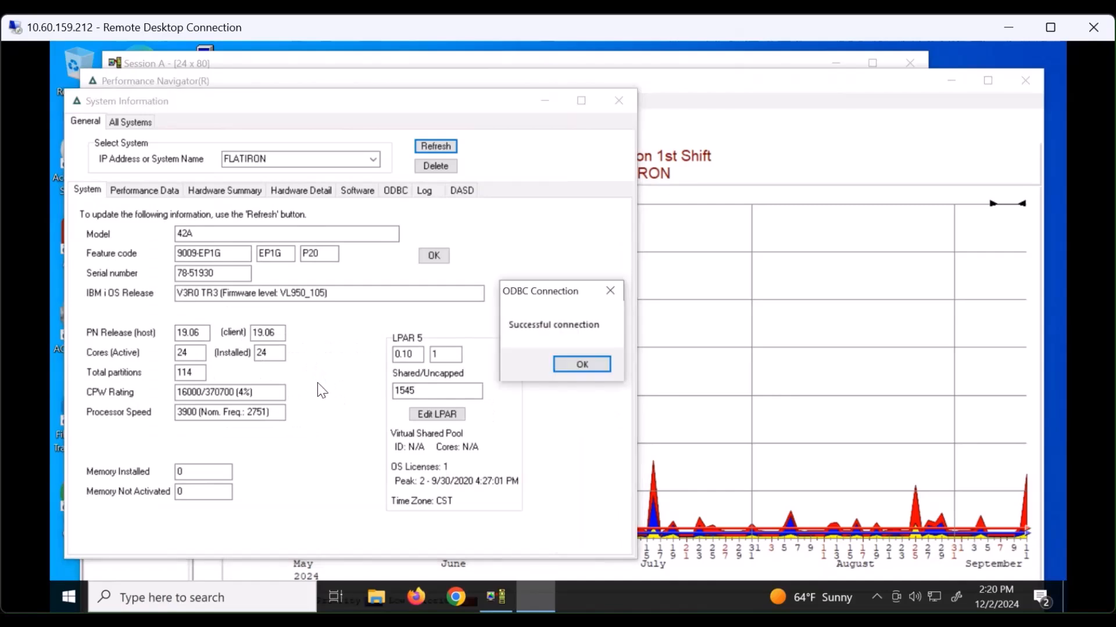
pyautogui.click(584, 363)
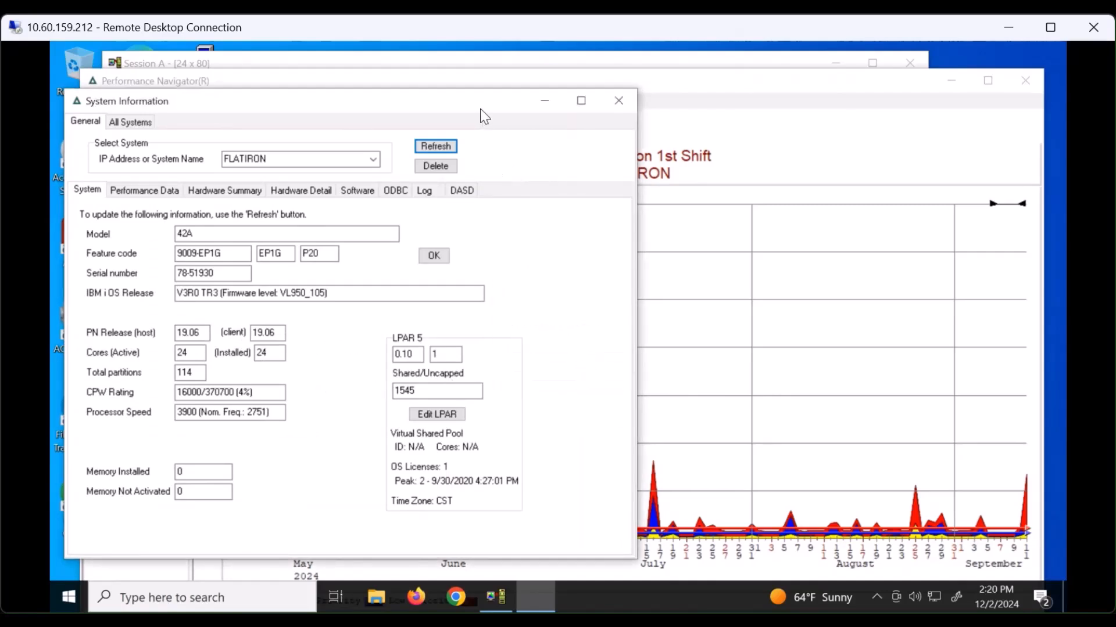
# - Close the System Information window to reveal the CPU Utilization chart, then bring up the File menu
pyautogui.click(619, 101)
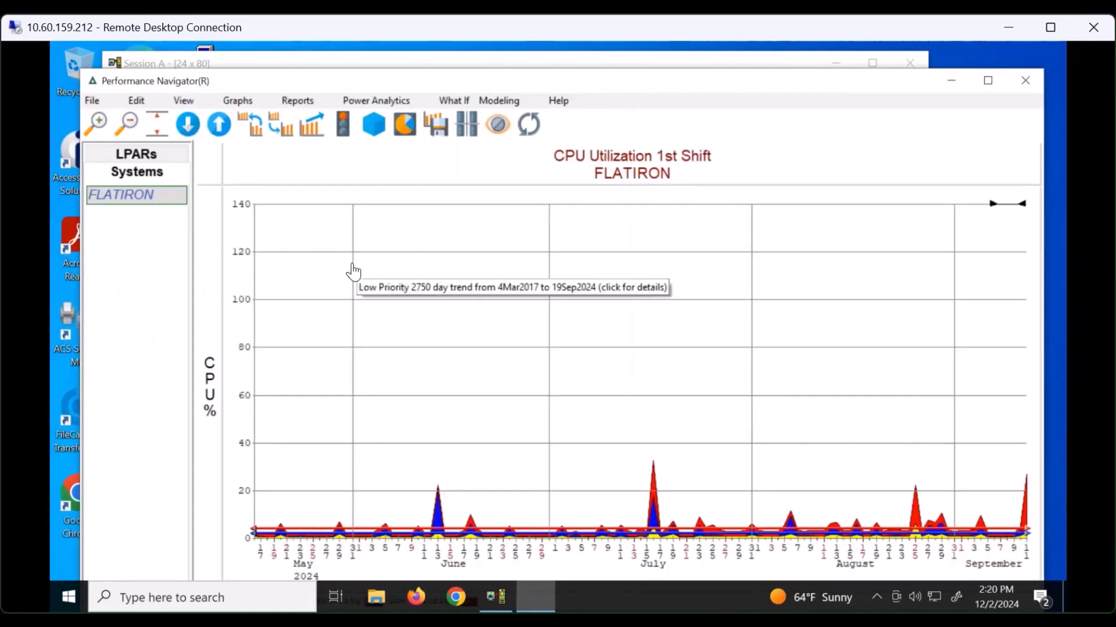
pyautogui.click(98, 103)
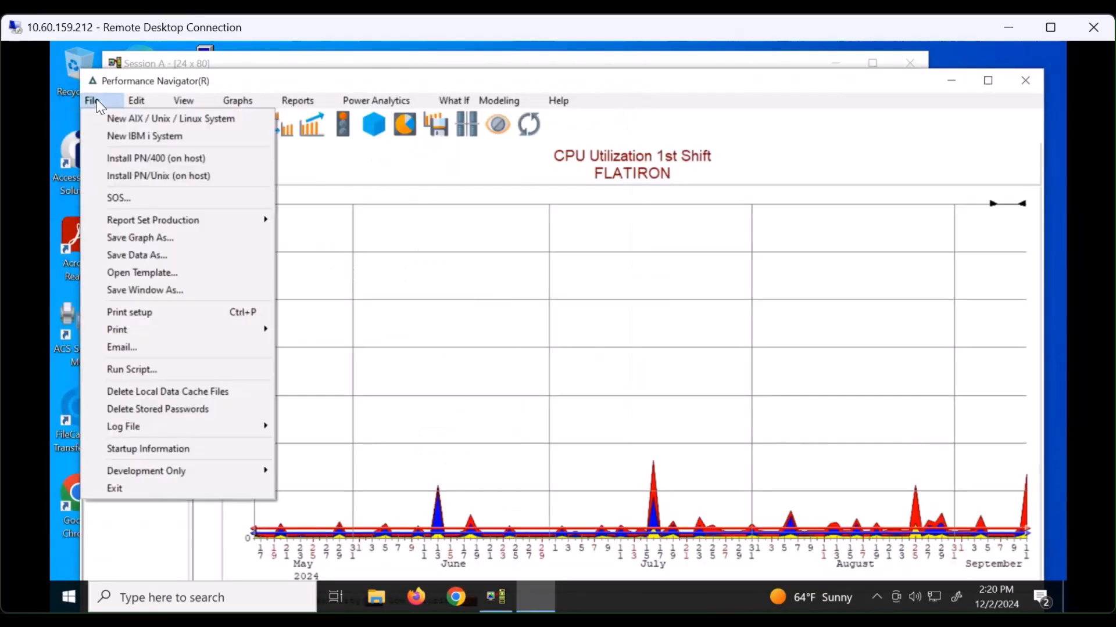